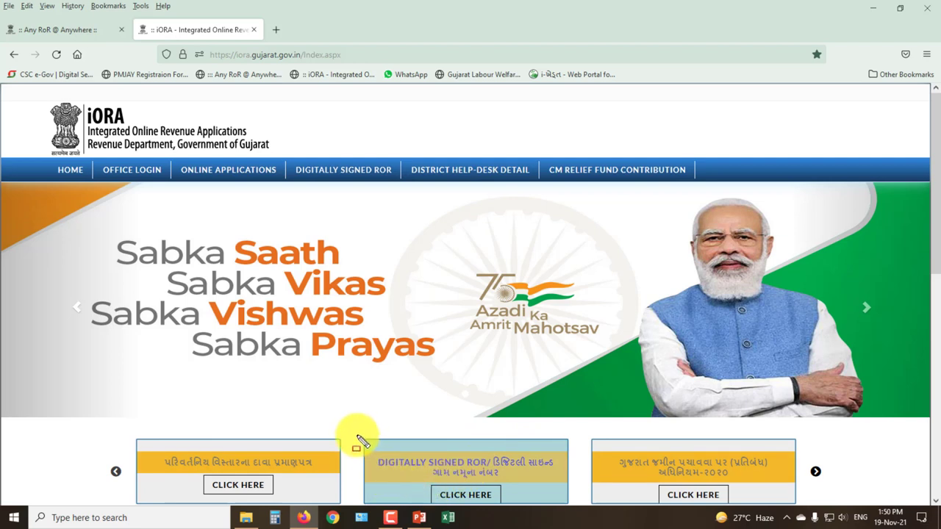
Go to the Any RoR @ Anywhere tab and open the DIGITALLY SIGNED ROR login page
{"action": "mouse_move", "coordinate": [357, 434]}
{"action": "left_mouse_down"}
{"action": "mouse_move", "coordinate": [395, 471]}
{"action": "mouse_move", "coordinate": [449, 488]}
{"action": "mouse_move", "coordinate": [570, 505]}
{"action": "left_mouse_up"}
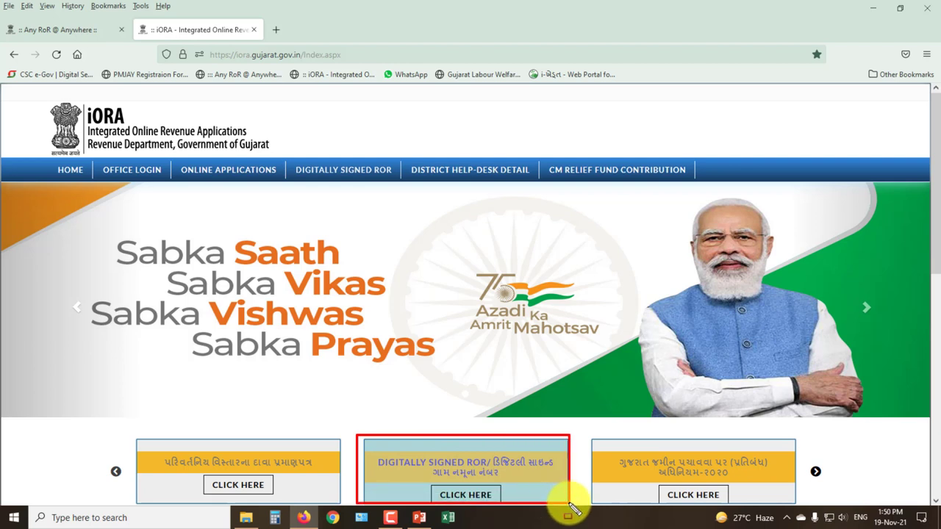
{"action": "left_click_drag", "start_coordinate": [425, 483], "coordinate": [504, 505]}
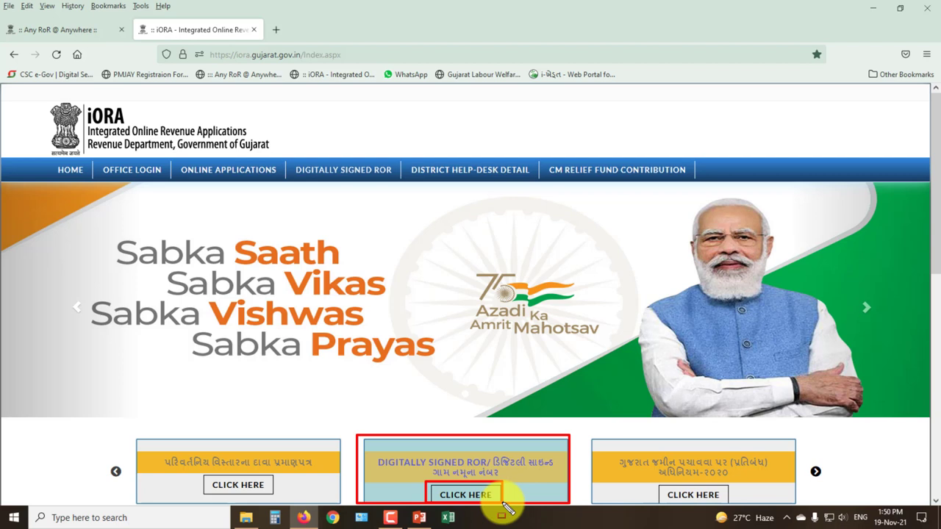
{"action": "left_click", "coordinate": [44, 30]}
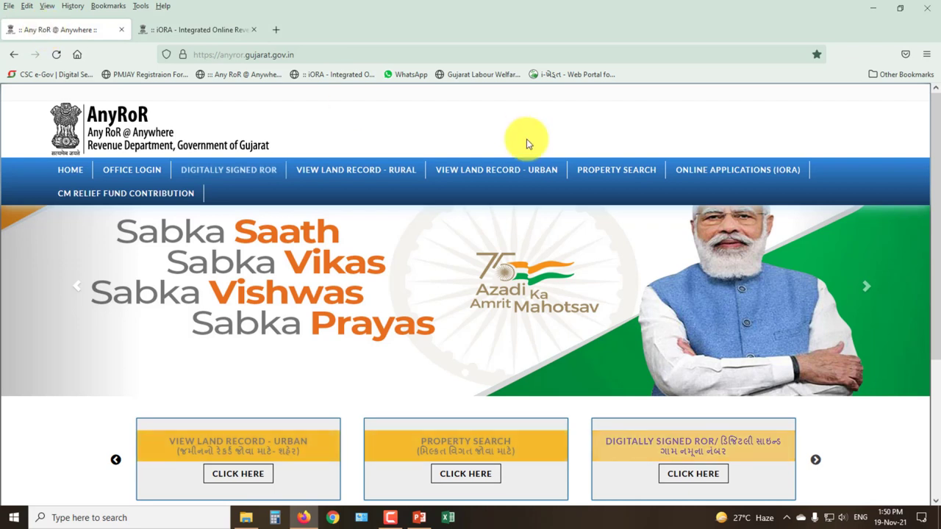
{"action": "left_click", "coordinate": [219, 172]}
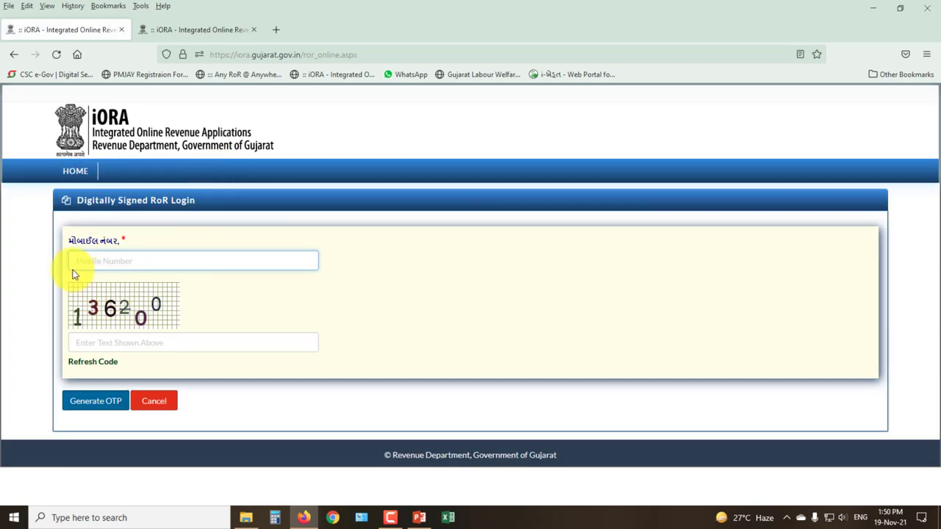
Highlight the mobile number, captcha image, captcha entry and OTP request fields for viewers
{"action": "mouse_move", "coordinate": [63, 247]}
{"action": "left_mouse_down"}
{"action": "mouse_move", "coordinate": [93, 271]}
{"action": "mouse_move", "coordinate": [318, 271]}
{"action": "left_mouse_up"}
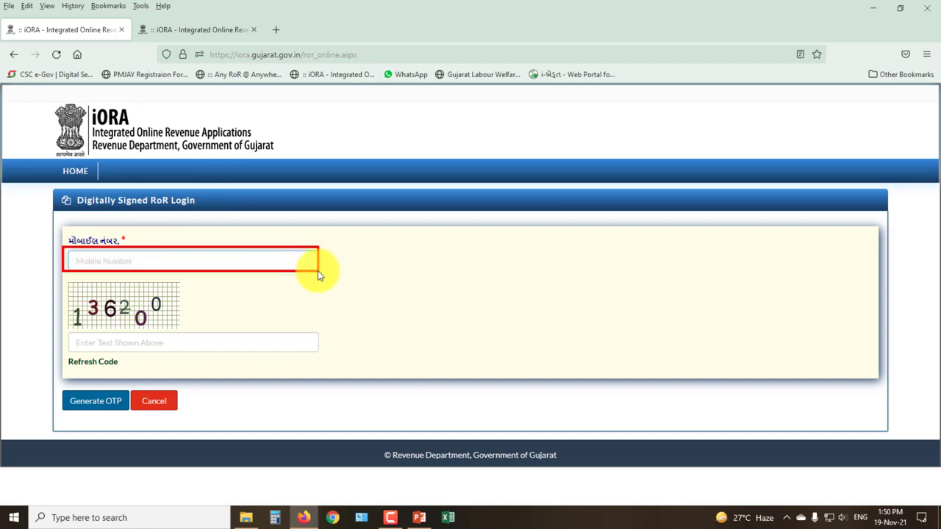
{"action": "mouse_move", "coordinate": [67, 287]}
{"action": "left_mouse_down"}
{"action": "mouse_move", "coordinate": [72, 301]}
{"action": "mouse_move", "coordinate": [183, 331]}
{"action": "left_mouse_up"}
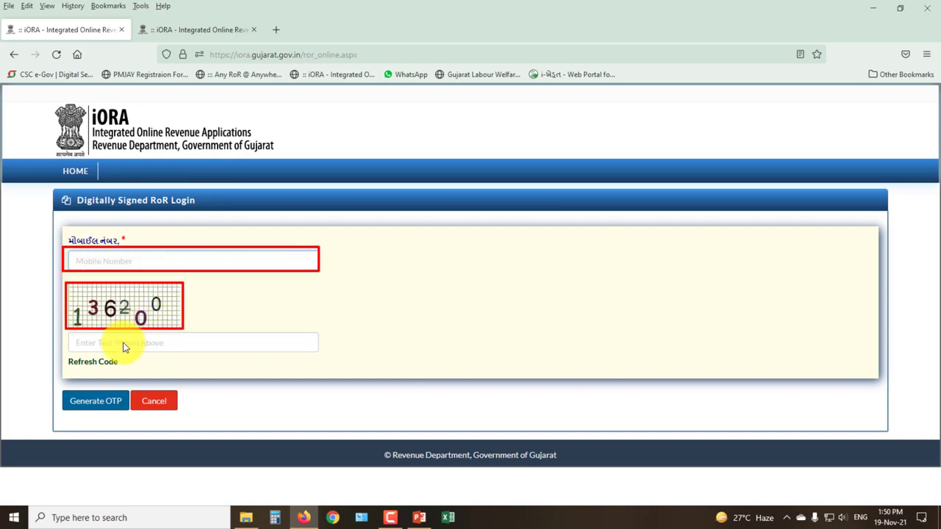
{"action": "mouse_move", "coordinate": [66, 335]}
{"action": "left_mouse_down"}
{"action": "mouse_move", "coordinate": [78, 347]}
{"action": "mouse_move", "coordinate": [319, 357]}
{"action": "left_mouse_up"}
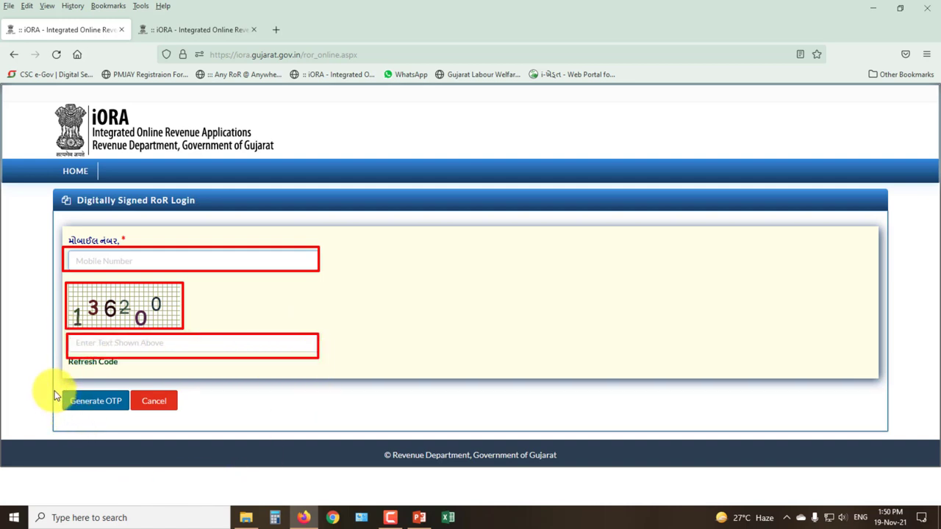
{"action": "left_click_drag", "start_coordinate": [66, 400], "coordinate": [126, 412]}
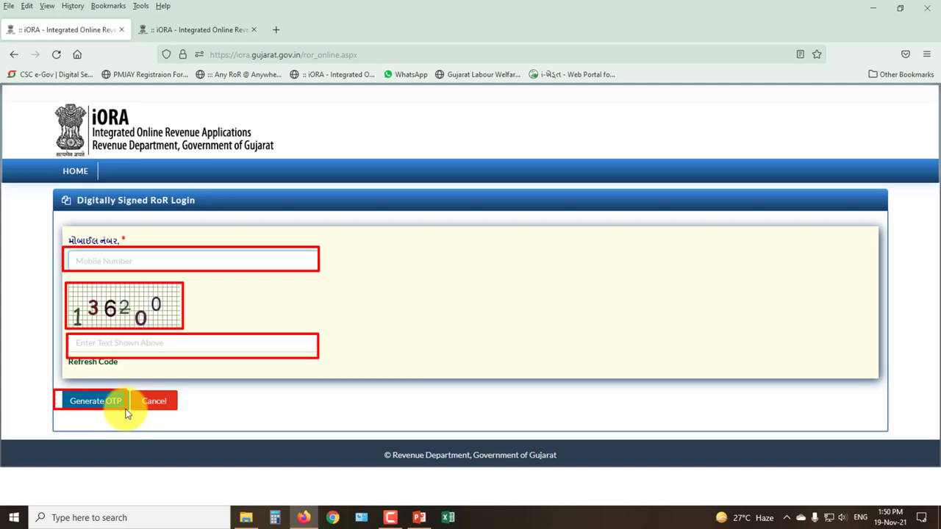
Enter the mobile number, request an OTP, and log in with the received code
{"action": "left_click", "coordinate": [87, 269]}
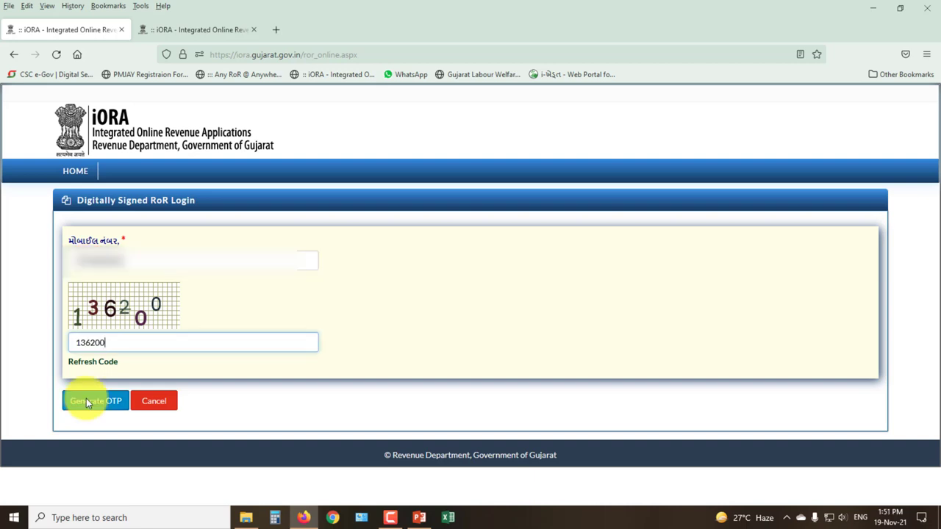
{"action": "left_click", "coordinate": [86, 401]}
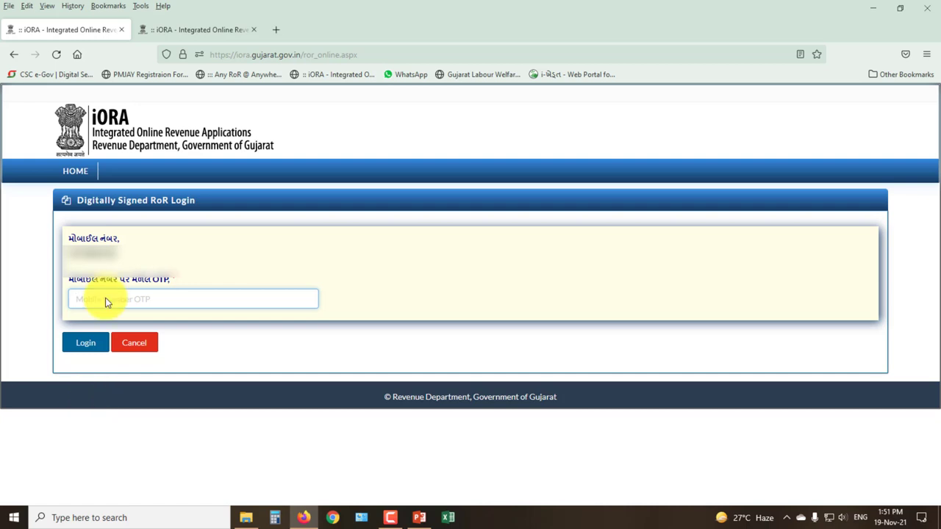
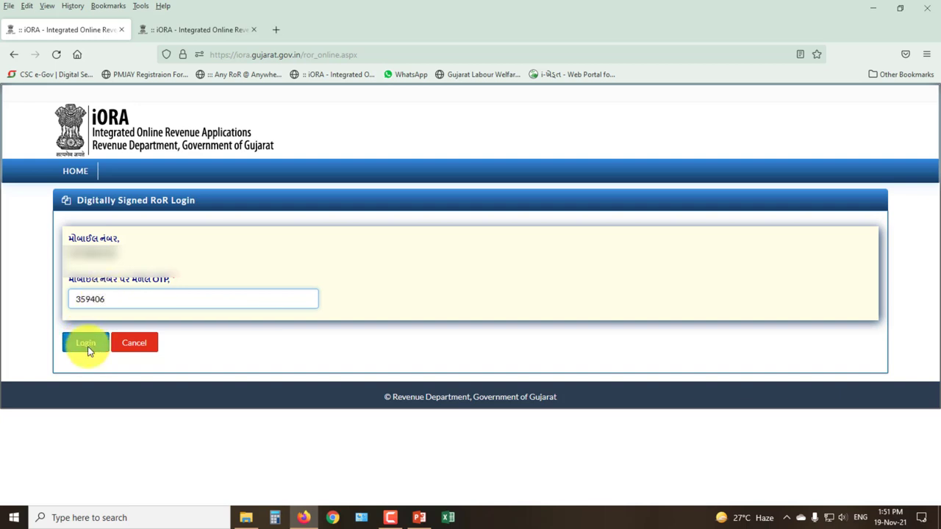
{"action": "left_click", "coordinate": [83, 345]}
{"action": "left_click", "coordinate": [85, 346]}
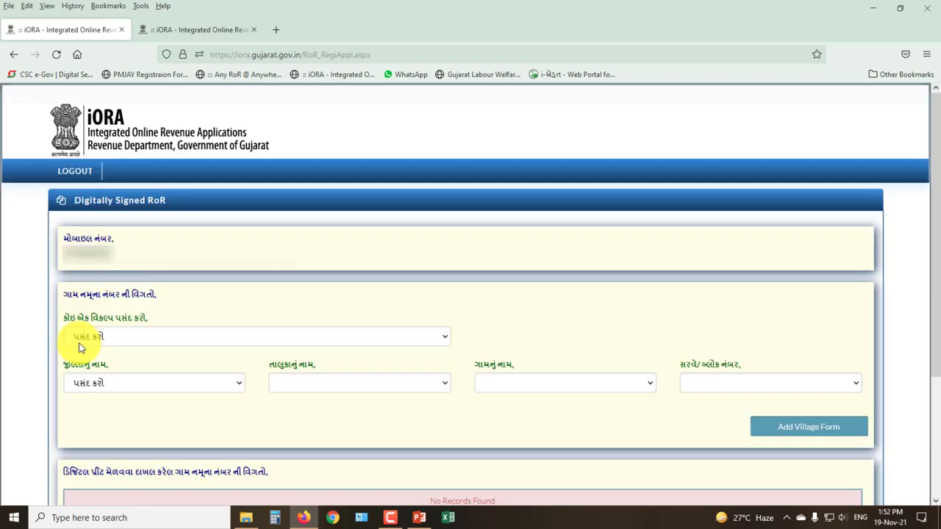
Show the village form types 7, 12, 8-A, 6 and old form 6 in the form-type dropdown
{"action": "scroll", "coordinate": [81, 348], "scroll_direction": "down", "scroll_amount": 2}
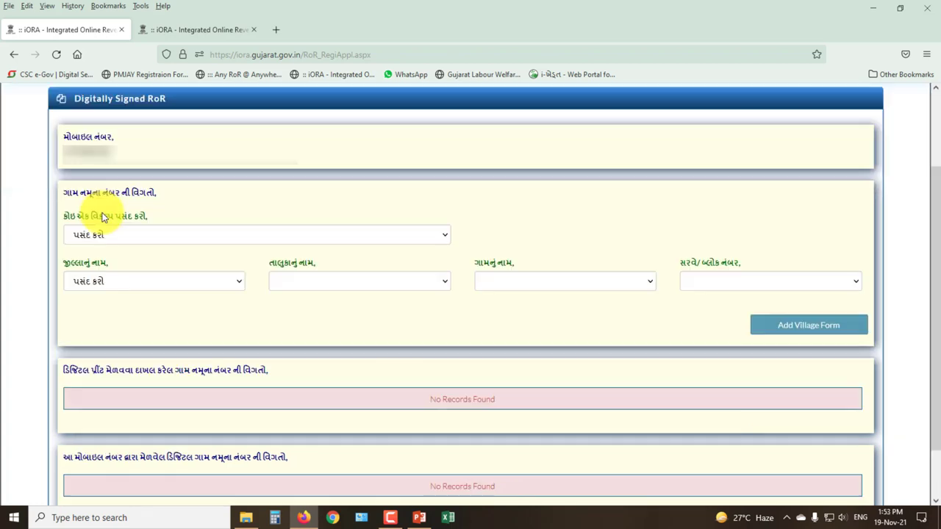
{"action": "left_click_drag", "start_coordinate": [59, 131], "coordinate": [322, 168]}
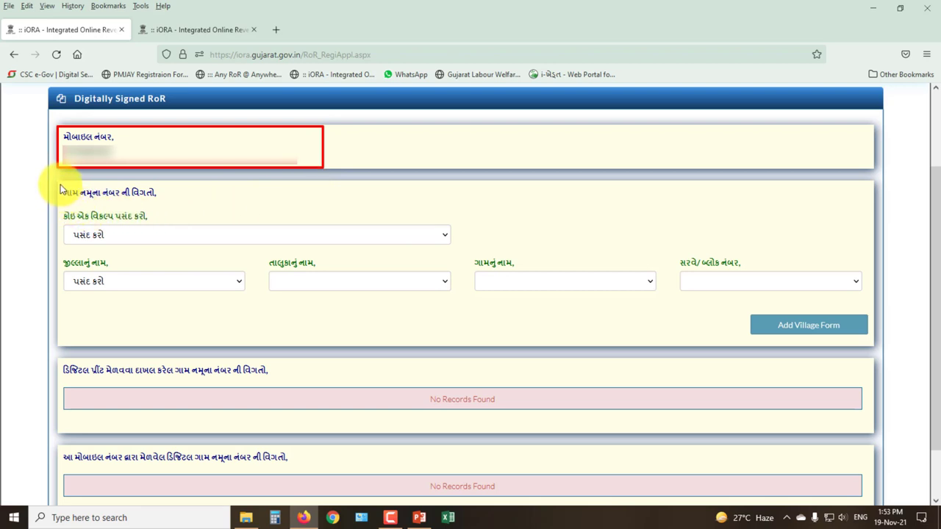
{"action": "left_click_drag", "start_coordinate": [60, 185], "coordinate": [166, 203]}
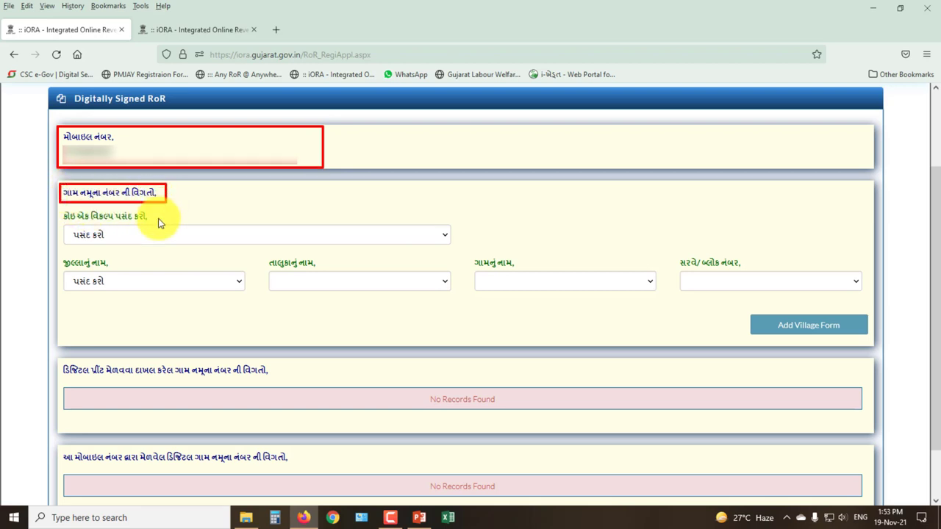
{"action": "key", "text": "Escape"}
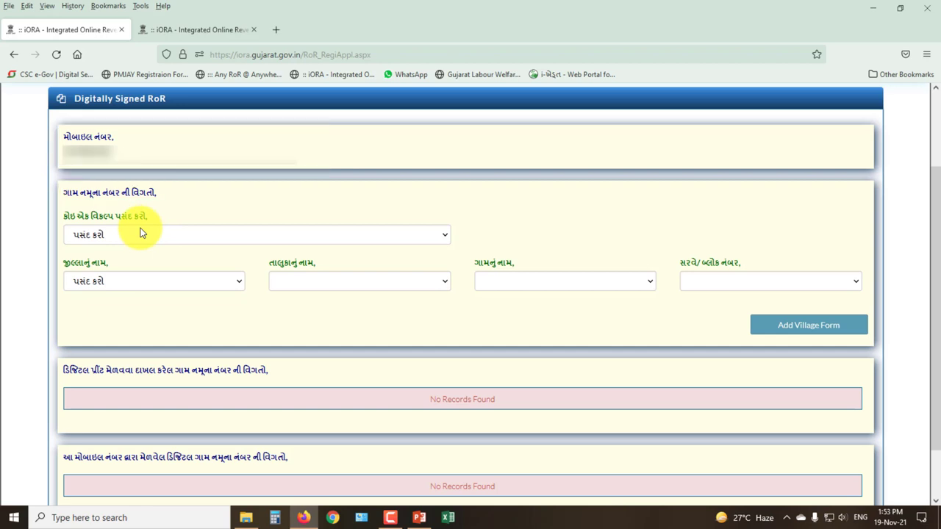
{"action": "left_click", "coordinate": [444, 239]}
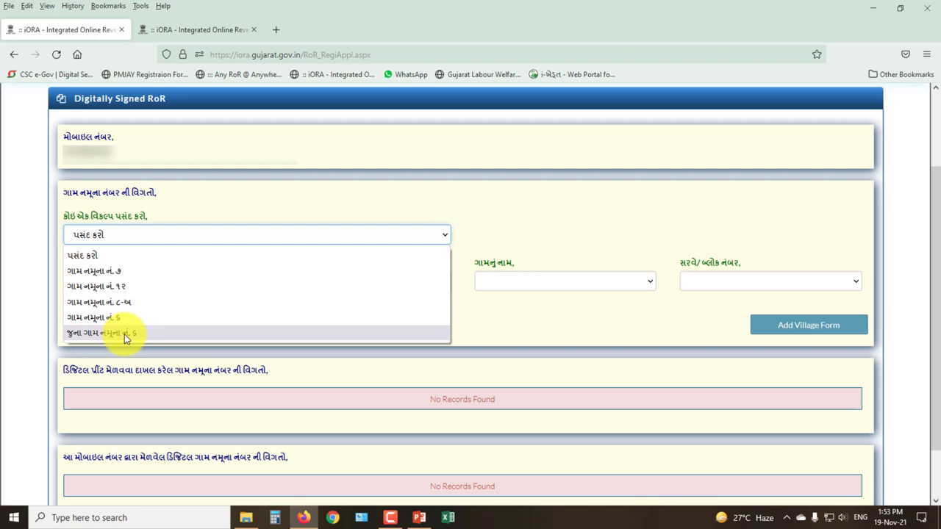
Choose village form ગામ નમૂના નં. ૭ and check the district and taluka selections
{"action": "left_click", "coordinate": [107, 273]}
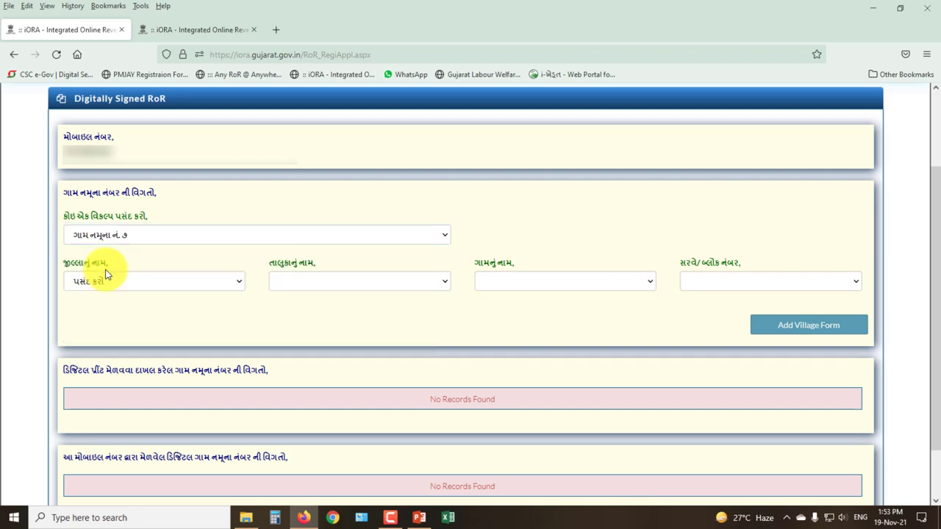
{"action": "left_click", "coordinate": [240, 281]}
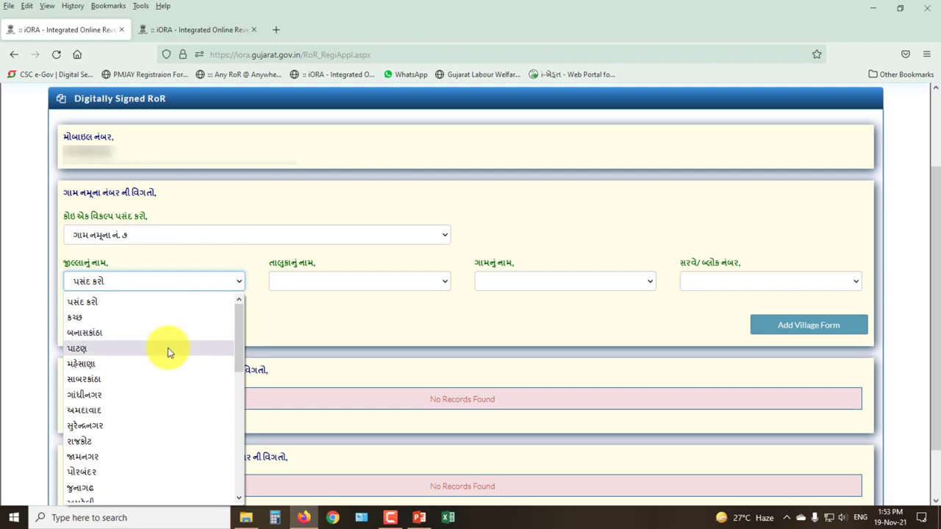
{"action": "scroll", "coordinate": [162, 355], "scroll_direction": "down", "scroll_amount": 7}
{"action": "scroll", "coordinate": [162, 356], "scroll_direction": "up", "scroll_amount": 6}
{"action": "scroll", "coordinate": [163, 356], "scroll_direction": "down", "scroll_amount": 6}
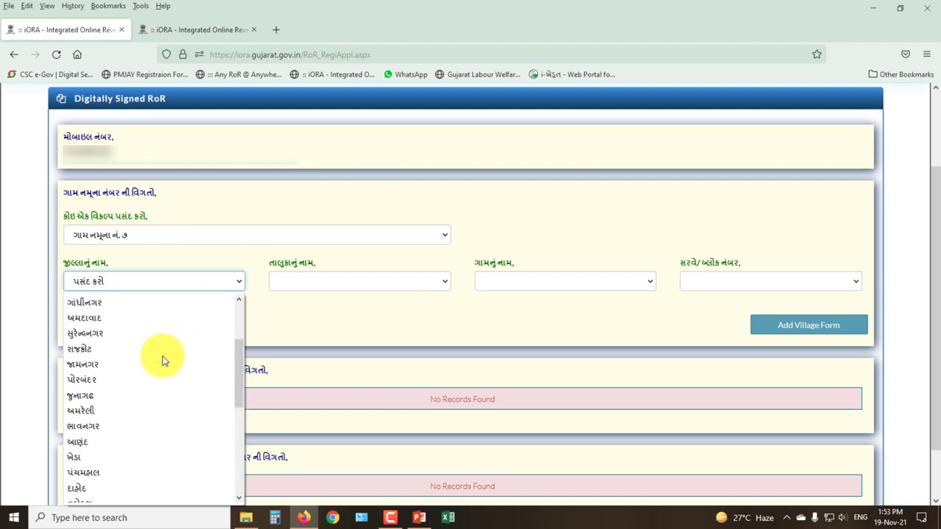
{"action": "scroll", "coordinate": [162, 356], "scroll_direction": "up", "scroll_amount": 7}
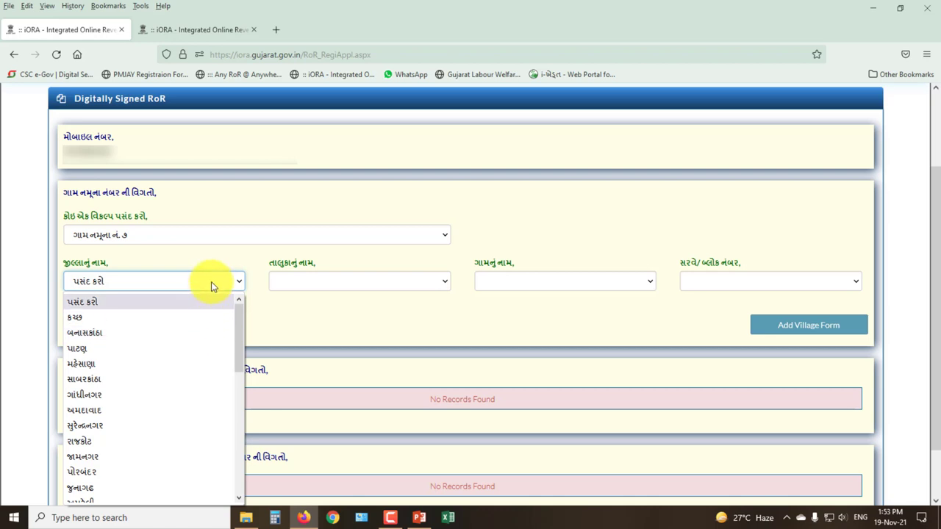
{"action": "left_click", "coordinate": [249, 270]}
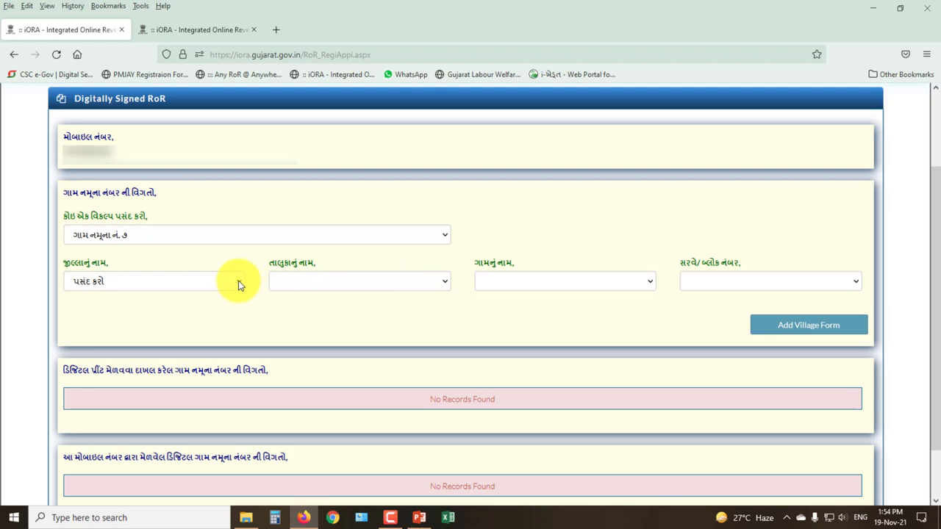
{"action": "left_click", "coordinate": [444, 284]}
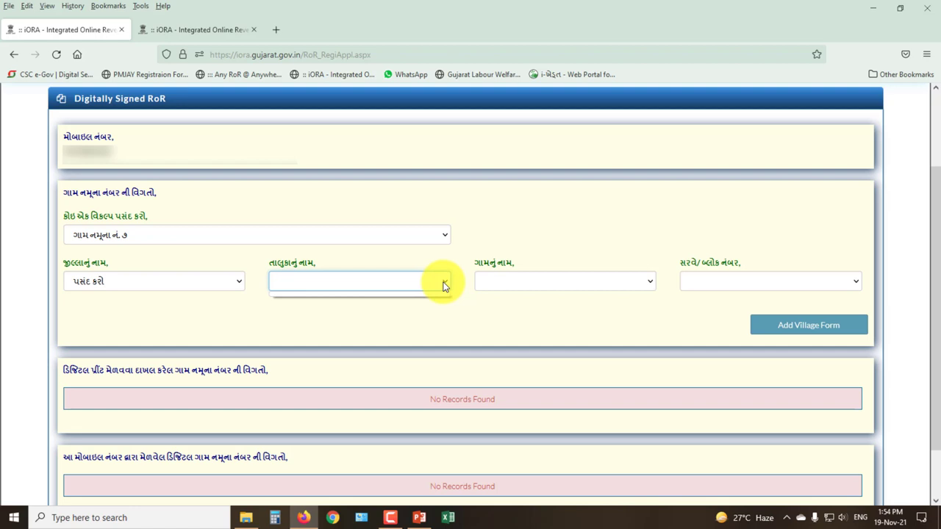
{"action": "left_click", "coordinate": [444, 284]}
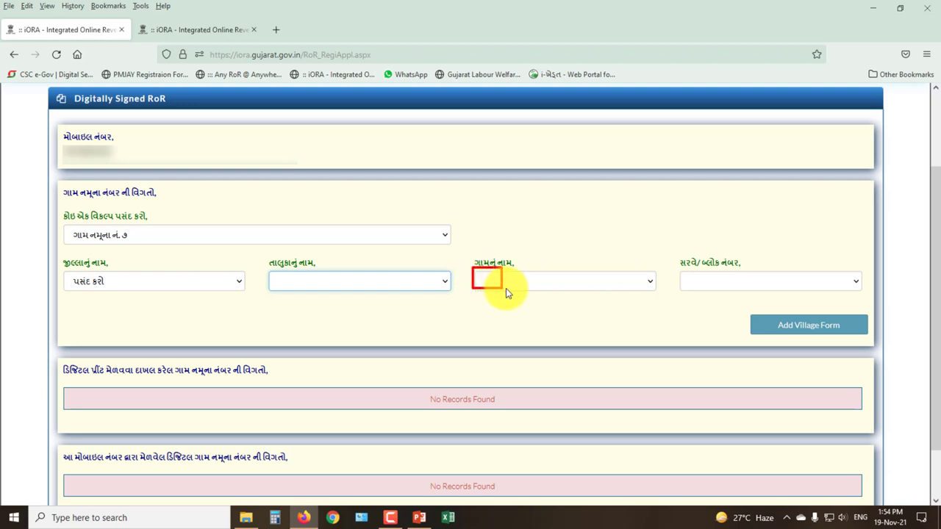
Highlight the village name, survey number 71/p1 and Add Village Form fields for viewers
{"action": "left_click_drag", "start_coordinate": [505, 288], "coordinate": [660, 293]}
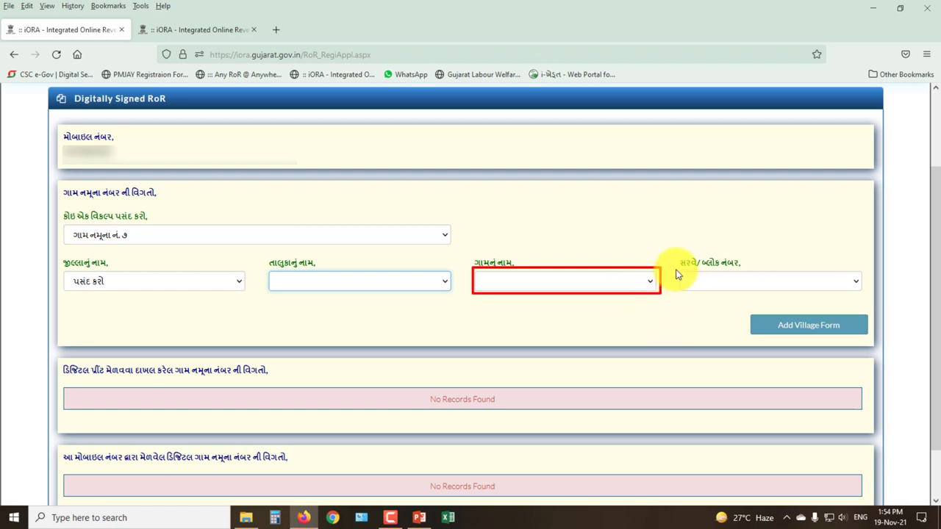
{"action": "mouse_move", "coordinate": [675, 269]}
{"action": "left_mouse_down"}
{"action": "mouse_move", "coordinate": [771, 289]}
{"action": "mouse_move", "coordinate": [860, 289]}
{"action": "left_mouse_up"}
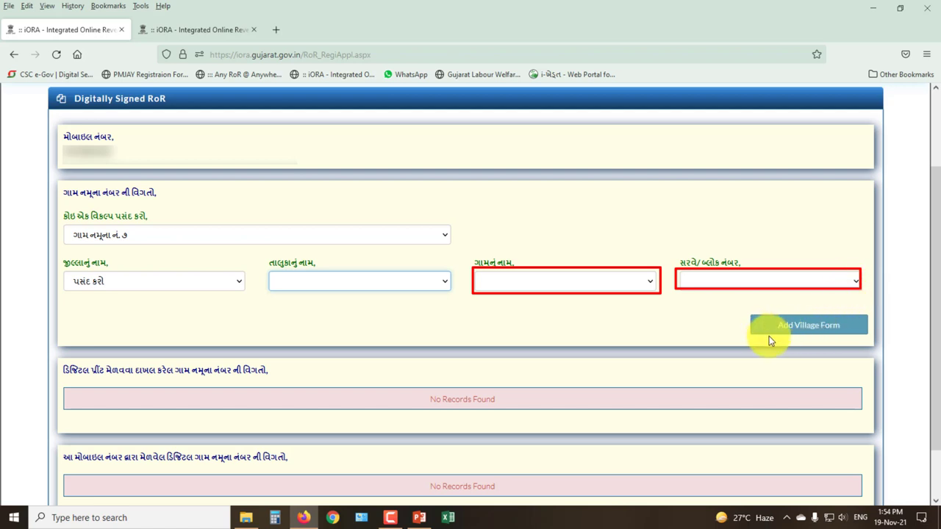
{"action": "mouse_move", "coordinate": [745, 313]}
{"action": "left_mouse_down"}
{"action": "mouse_move", "coordinate": [828, 335]}
{"action": "mouse_move", "coordinate": [883, 332]}
{"action": "mouse_move", "coordinate": [872, 338]}
{"action": "left_mouse_up"}
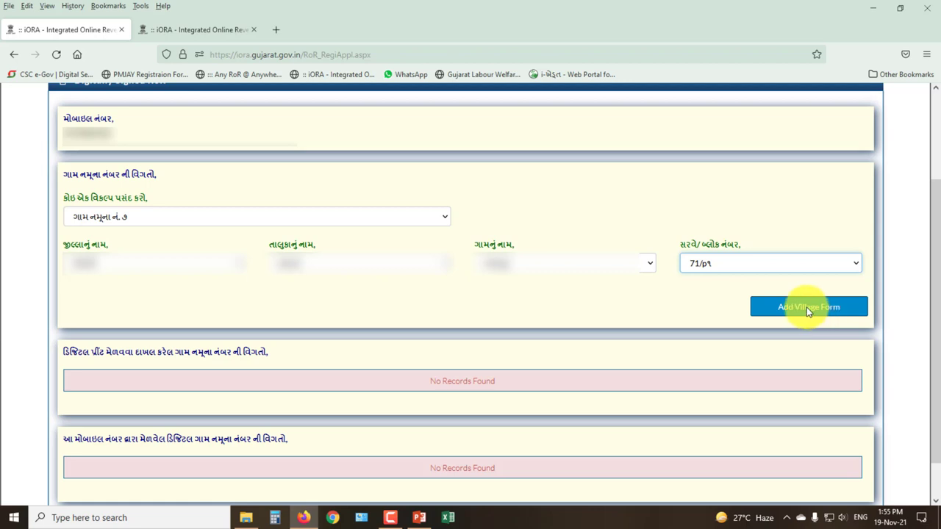
Add the VF-7 entry for survey 71/p1 to the digital print list at 5.00
{"action": "left_click", "coordinate": [806, 307]}
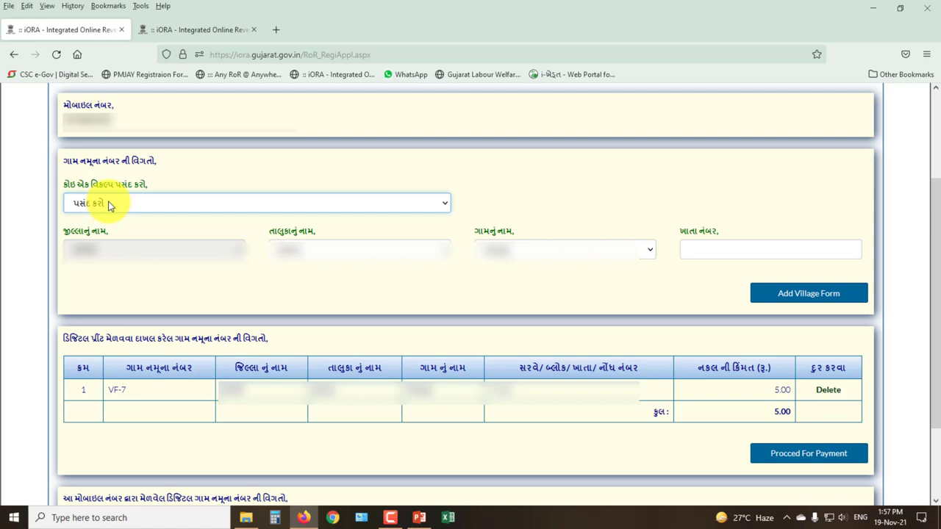
Add a ગામ નમૂના નં. ૮-અ (VF-8A) record for khata number 128 to the print list
{"action": "left_click", "coordinate": [108, 205]}
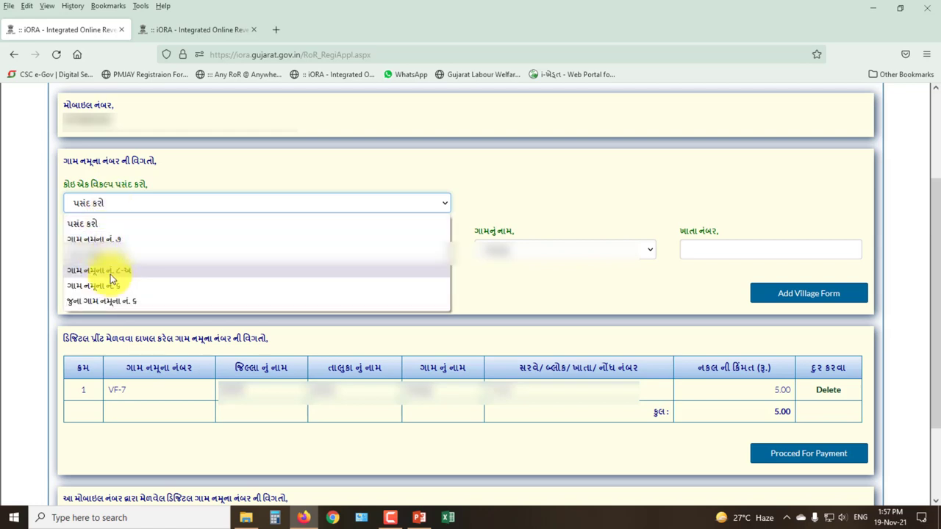
{"action": "left_click", "coordinate": [110, 272]}
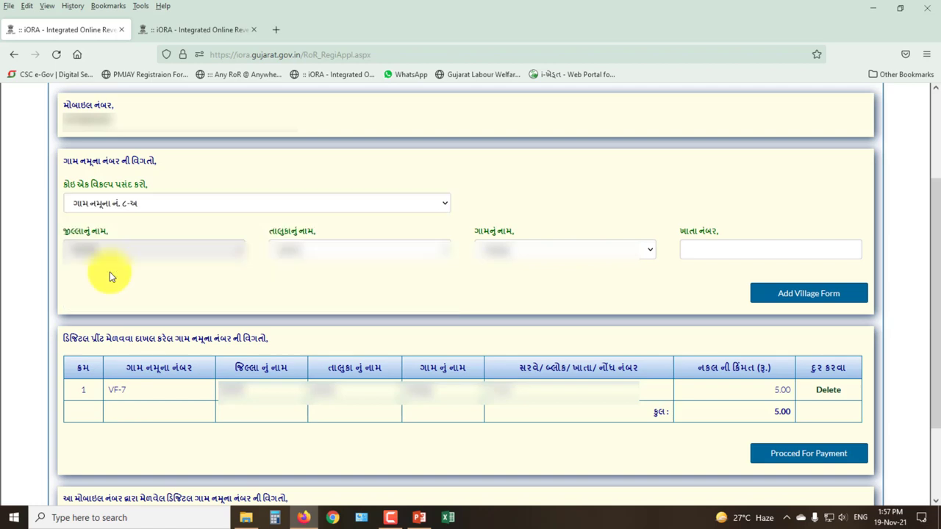
{"action": "left_click", "coordinate": [700, 251]}
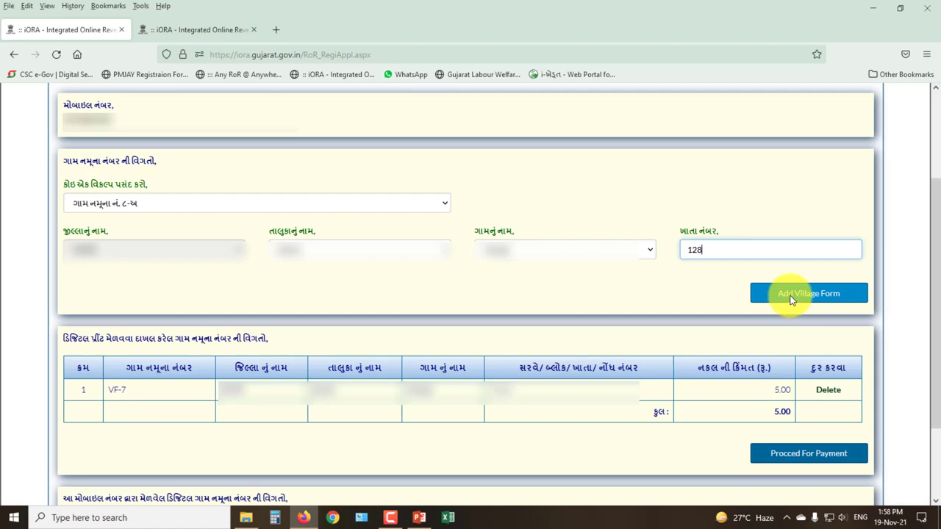
{"action": "left_click", "coordinate": [791, 300]}
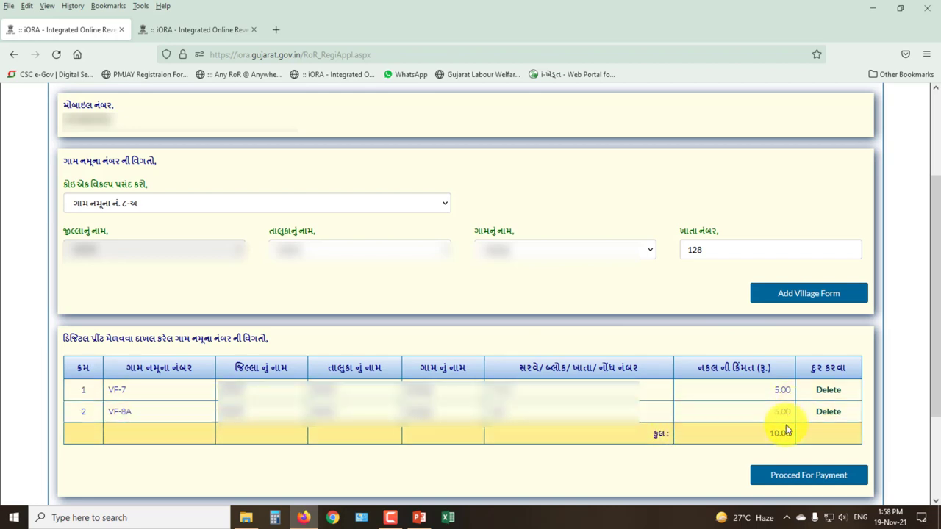
Add a જુના ગામ નમૂના નં. ૬ (Old VF-6) record for entry number 457 to the print list
{"action": "left_click", "coordinate": [189, 199]}
{"action": "left_click", "coordinate": [99, 300]}
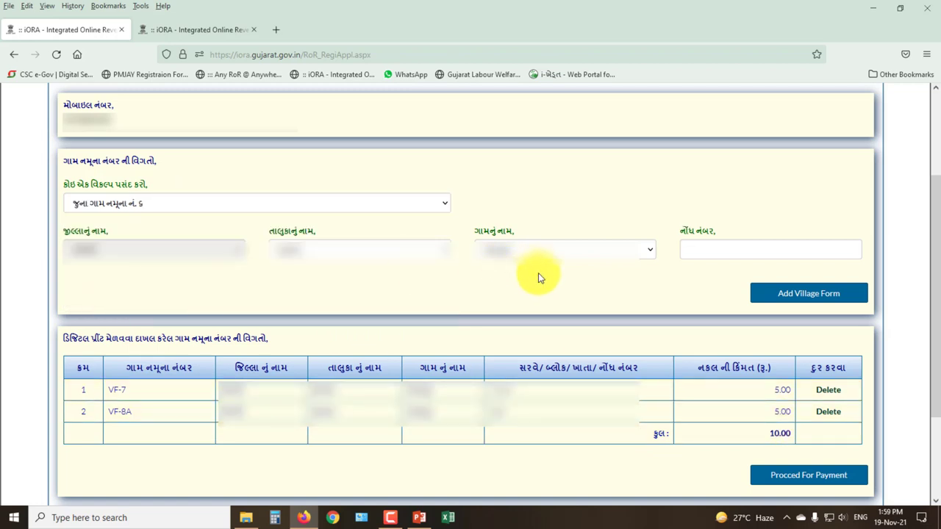
{"action": "left_click", "coordinate": [697, 251]}
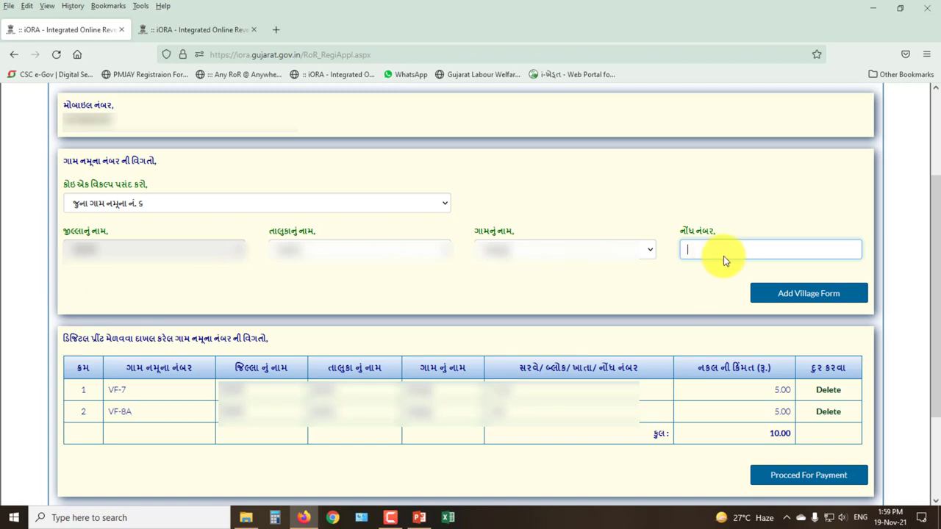
{"action": "type", "text": "457"}
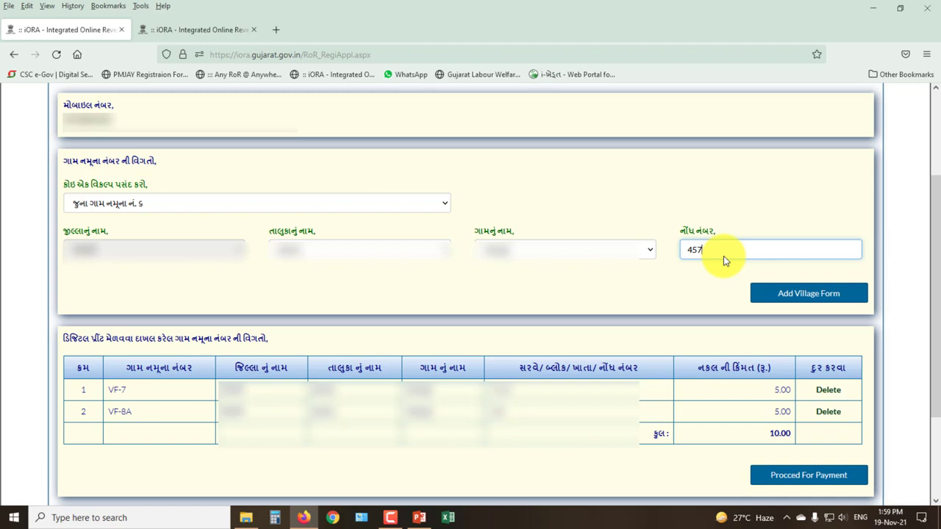
{"action": "left_click", "coordinate": [808, 297]}
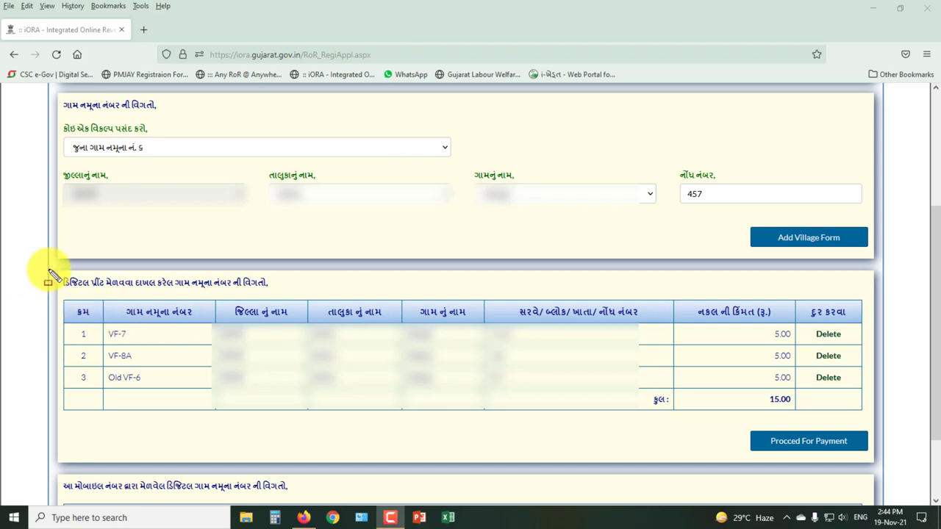
{"action": "mouse_move", "coordinate": [47, 271]}
{"action": "left_mouse_down"}
{"action": "mouse_move", "coordinate": [78, 296]}
{"action": "mouse_move", "coordinate": [544, 437]}
{"action": "mouse_move", "coordinate": [872, 464]}
{"action": "left_mouse_up"}
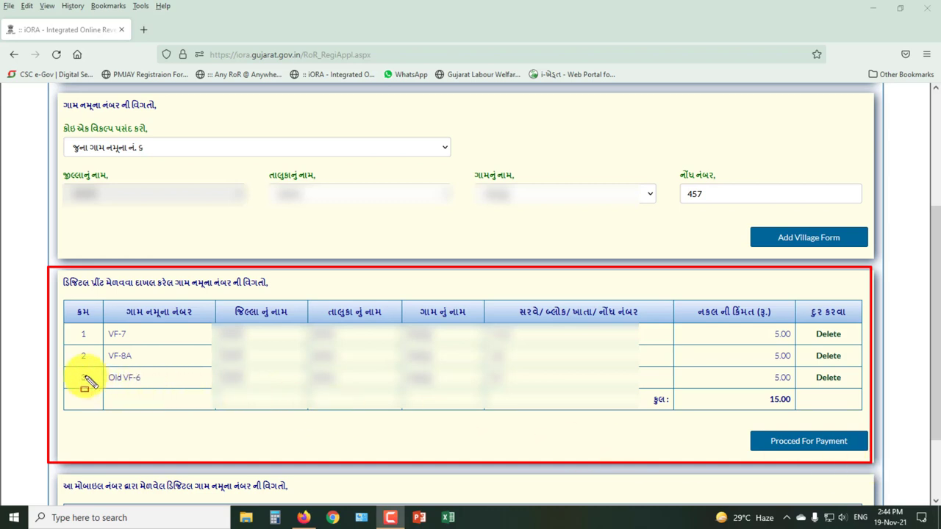
{"action": "mouse_move", "coordinate": [60, 369]}
{"action": "left_mouse_down"}
{"action": "mouse_move", "coordinate": [204, 390]}
{"action": "mouse_move", "coordinate": [858, 390]}
{"action": "left_mouse_up"}
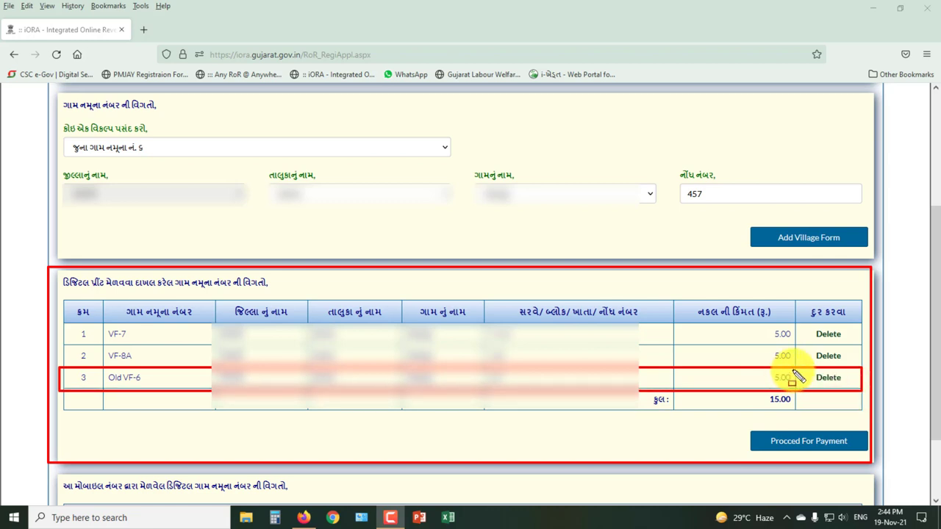
{"action": "mouse_move", "coordinate": [793, 369]}
{"action": "left_mouse_down"}
{"action": "mouse_move", "coordinate": [800, 388]}
{"action": "mouse_move", "coordinate": [861, 394]}
{"action": "left_mouse_up"}
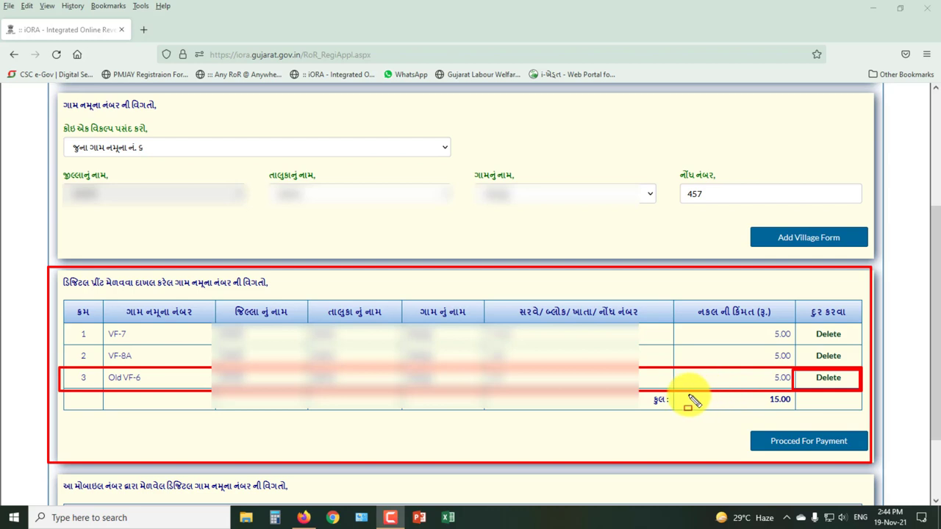
{"action": "mouse_move", "coordinate": [676, 391]}
{"action": "left_mouse_down"}
{"action": "mouse_move", "coordinate": [740, 410]}
{"action": "mouse_move", "coordinate": [781, 401]}
{"action": "mouse_move", "coordinate": [805, 415]}
{"action": "left_mouse_up"}
{"action": "scroll", "coordinate": [939, 338], "scroll_direction": "down", "scroll_amount": 1}
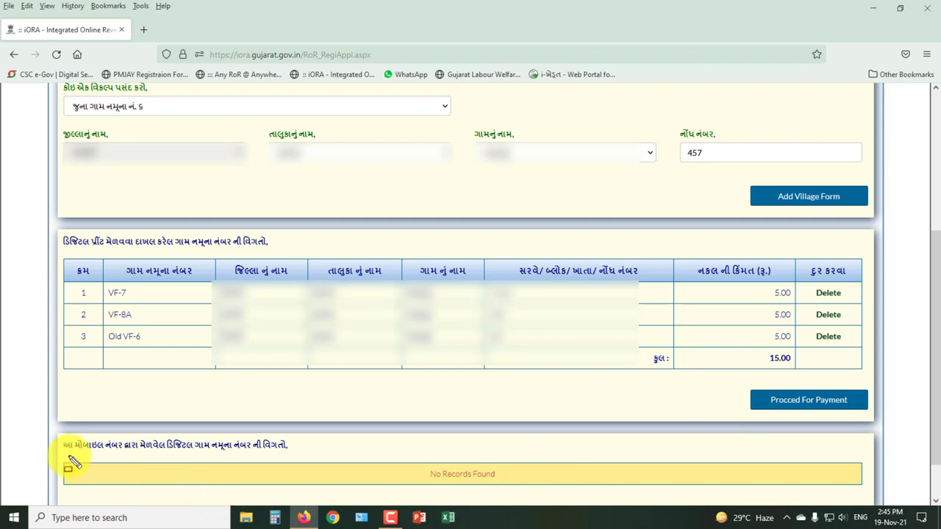
{"action": "mouse_move", "coordinate": [60, 452]}
{"action": "left_mouse_down"}
{"action": "mouse_move", "coordinate": [227, 479]}
{"action": "mouse_move", "coordinate": [675, 464]}
{"action": "mouse_move", "coordinate": [846, 500]}
{"action": "left_mouse_up"}
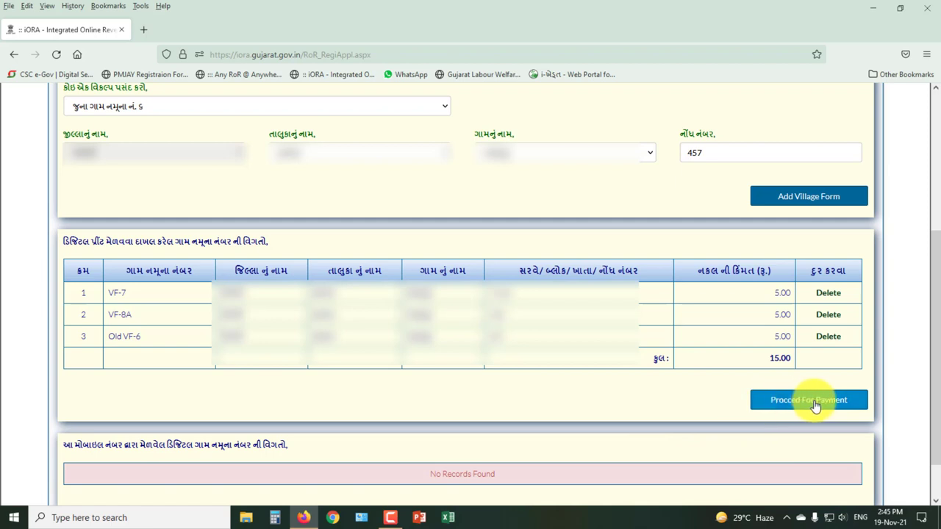
Proceed to payment and review the three-form Digitally Signed RoR summary totalling 15.00
{"action": "left_click", "coordinate": [816, 407]}
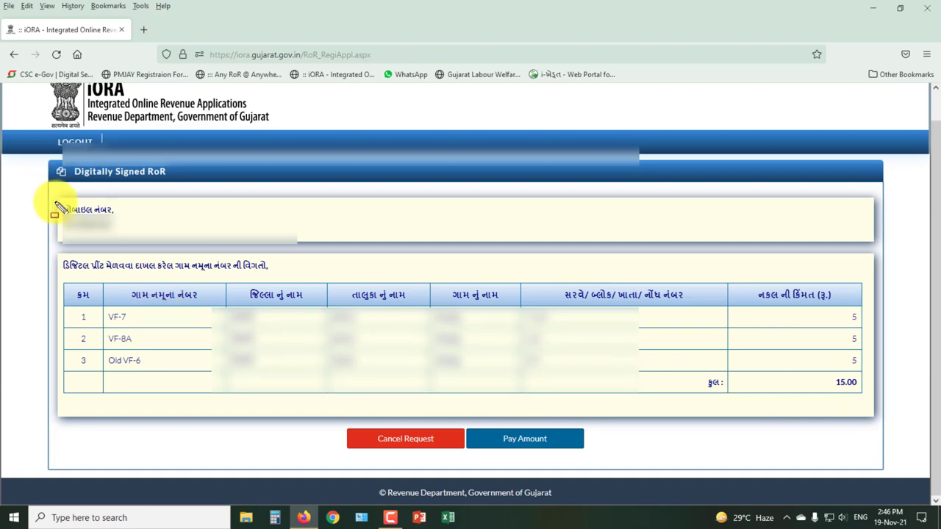
{"action": "left_click_drag", "start_coordinate": [54, 198], "coordinate": [75, 211]}
{"action": "left_click_drag", "start_coordinate": [235, 227], "coordinate": [645, 241]}
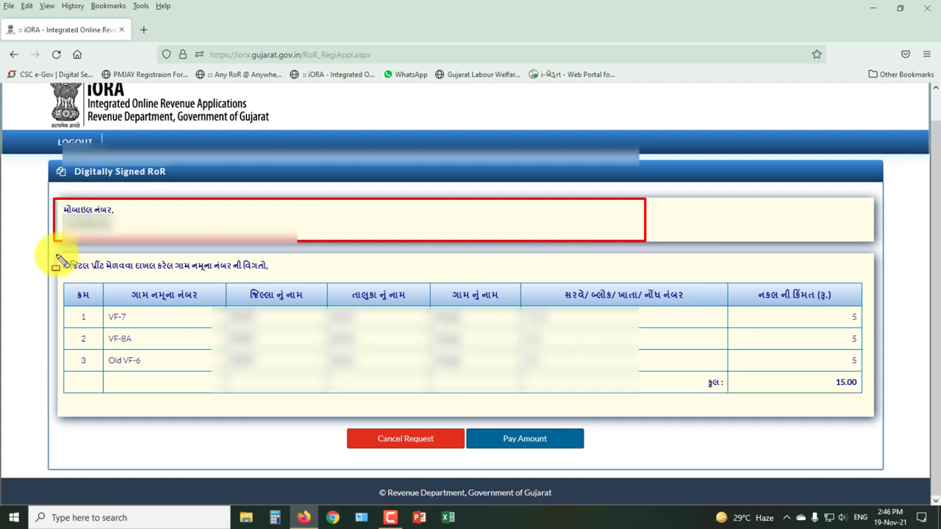
{"action": "mouse_move", "coordinate": [56, 255]}
{"action": "left_mouse_down"}
{"action": "mouse_move", "coordinate": [147, 336]}
{"action": "mouse_move", "coordinate": [316, 375]}
{"action": "mouse_move", "coordinate": [672, 388]}
{"action": "mouse_move", "coordinate": [870, 413]}
{"action": "left_mouse_up"}
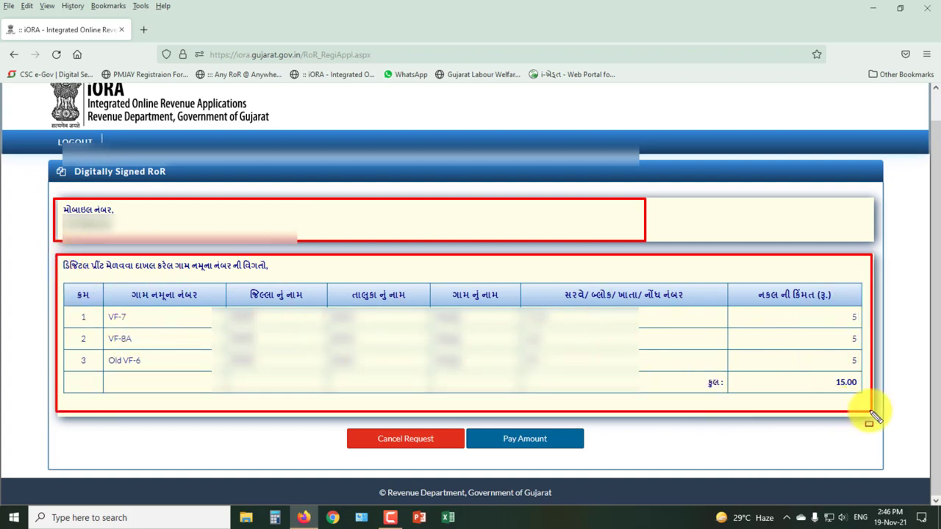
{"action": "mouse_move", "coordinate": [724, 372]}
{"action": "left_mouse_down"}
{"action": "mouse_move", "coordinate": [755, 386]}
{"action": "mouse_move", "coordinate": [864, 394]}
{"action": "left_mouse_up"}
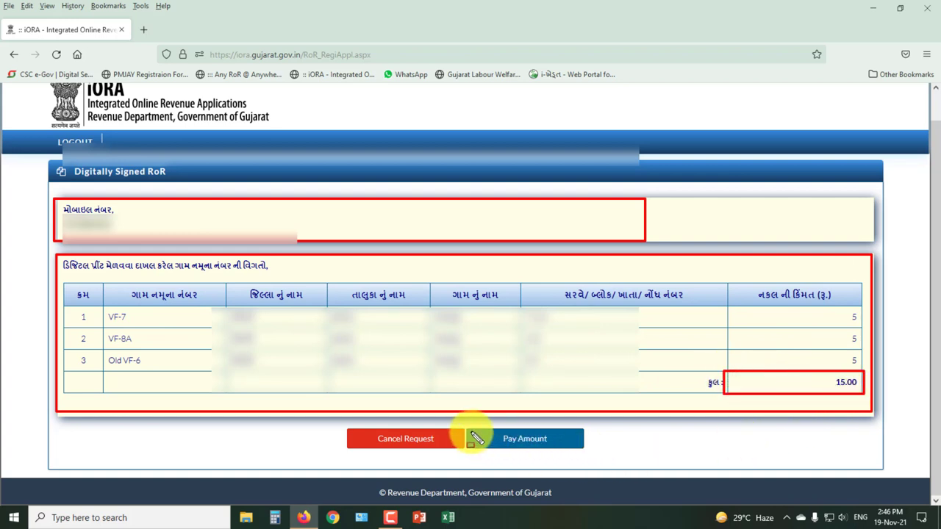
{"action": "mouse_move", "coordinate": [466, 428]}
{"action": "left_mouse_down"}
{"action": "mouse_move", "coordinate": [571, 457]}
{"action": "mouse_move", "coordinate": [588, 451]}
{"action": "left_mouse_up"}
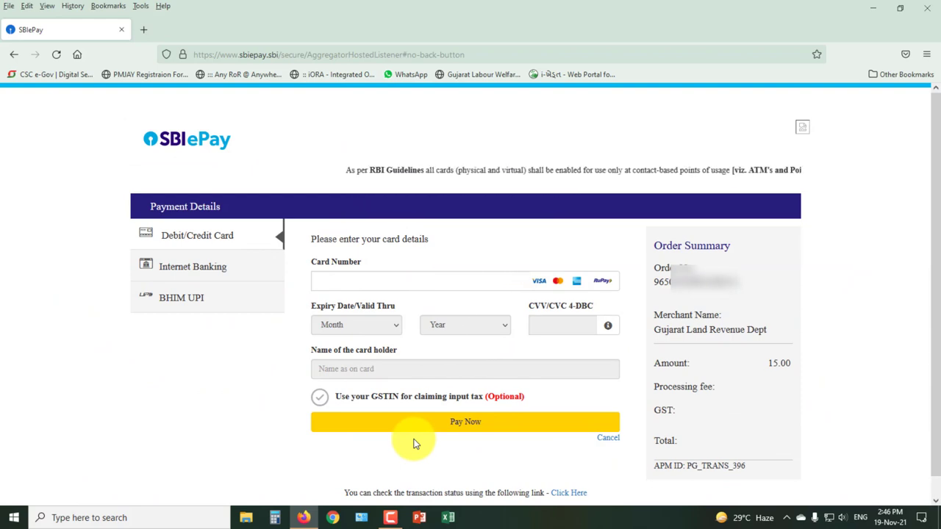
Highlight the payment methods and select Debit/Credit Card payment
{"action": "left_click_drag", "start_coordinate": [126, 220], "coordinate": [259, 245]}
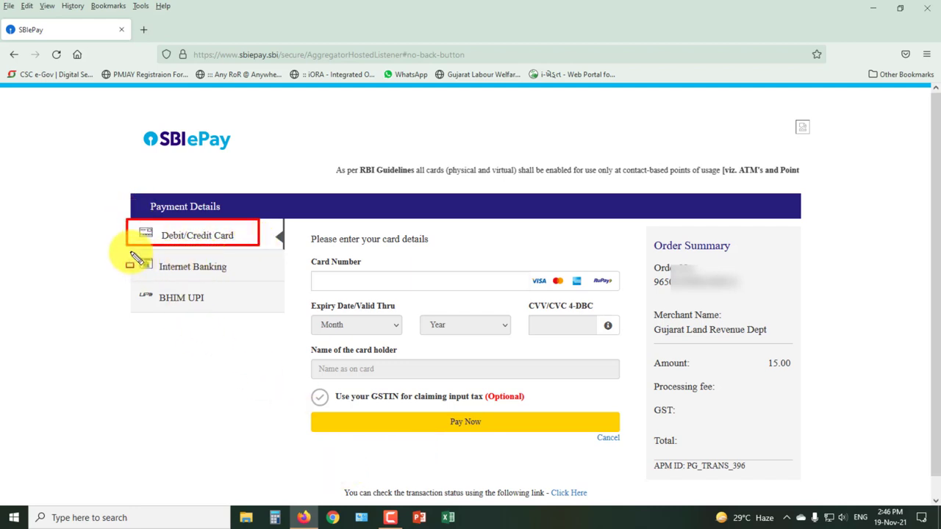
{"action": "left_click_drag", "start_coordinate": [131, 253], "coordinate": [269, 273]}
{"action": "mouse_move", "coordinate": [130, 286]}
{"action": "left_mouse_down"}
{"action": "mouse_move", "coordinate": [206, 310]}
{"action": "mouse_move", "coordinate": [275, 310]}
{"action": "left_mouse_up"}
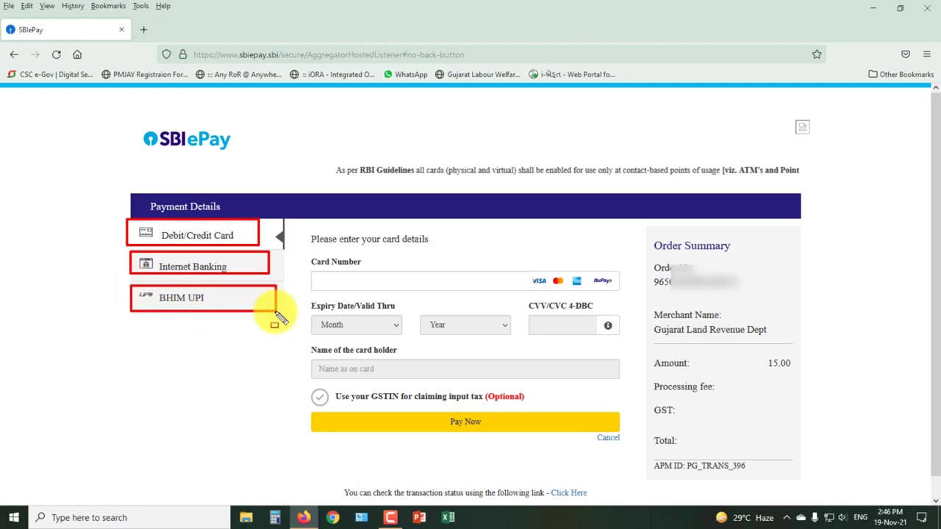
{"action": "key", "text": "Escape"}
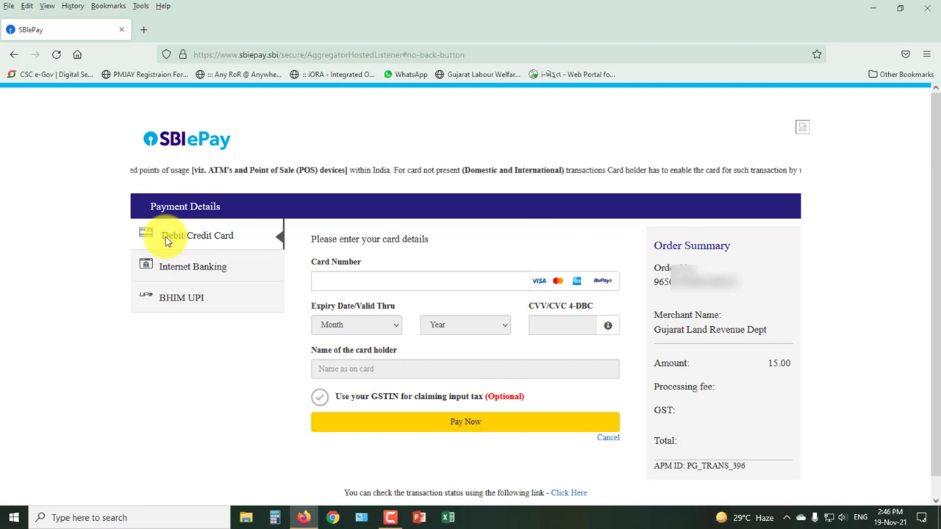
{"action": "left_click", "coordinate": [332, 287]}
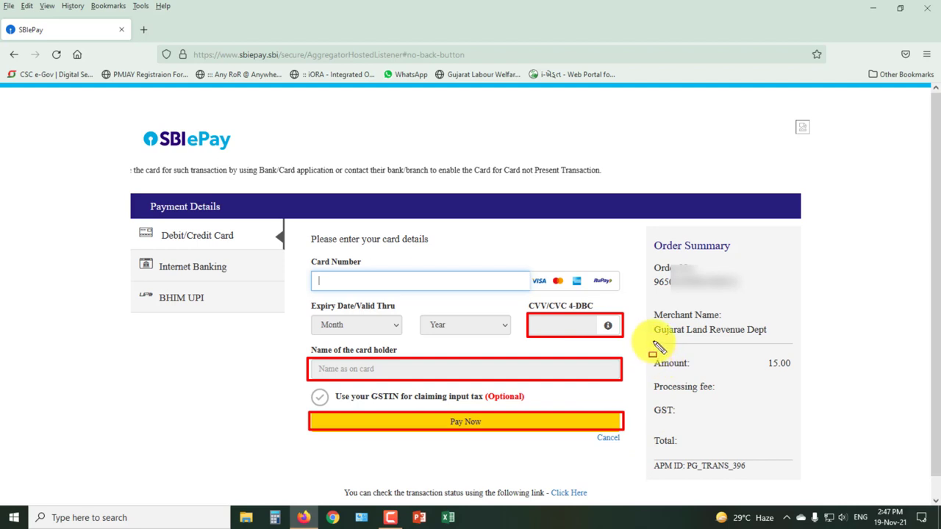
Highlight the order summary showing the 15.00 Gujarat Land Revenue Dept amount
{"action": "mouse_move", "coordinate": [653, 341]}
{"action": "left_mouse_down"}
{"action": "mouse_move", "coordinate": [780, 450]}
{"action": "mouse_move", "coordinate": [809, 491]}
{"action": "mouse_move", "coordinate": [800, 477]}
{"action": "left_mouse_up"}
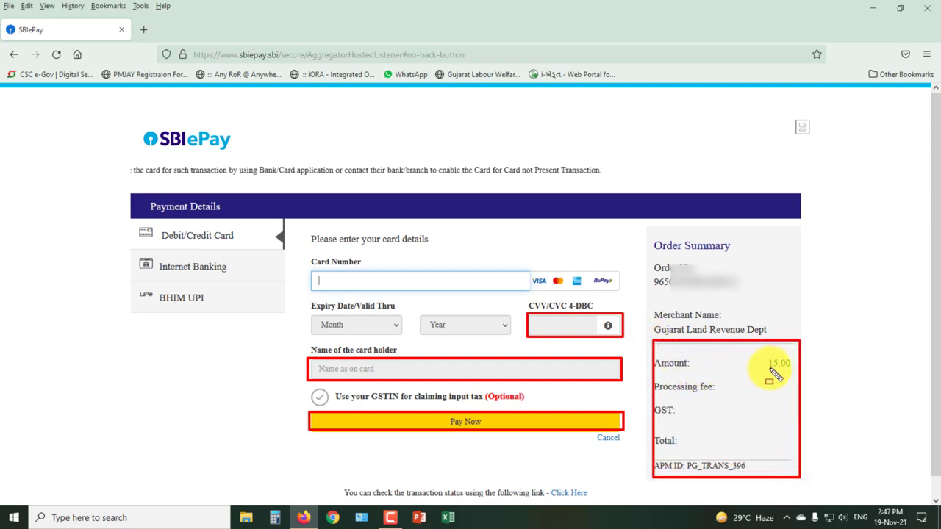
{"action": "mouse_move", "coordinate": [751, 351]}
{"action": "left_mouse_down"}
{"action": "mouse_move", "coordinate": [807, 375]}
{"action": "mouse_move", "coordinate": [796, 374]}
{"action": "left_mouse_up"}
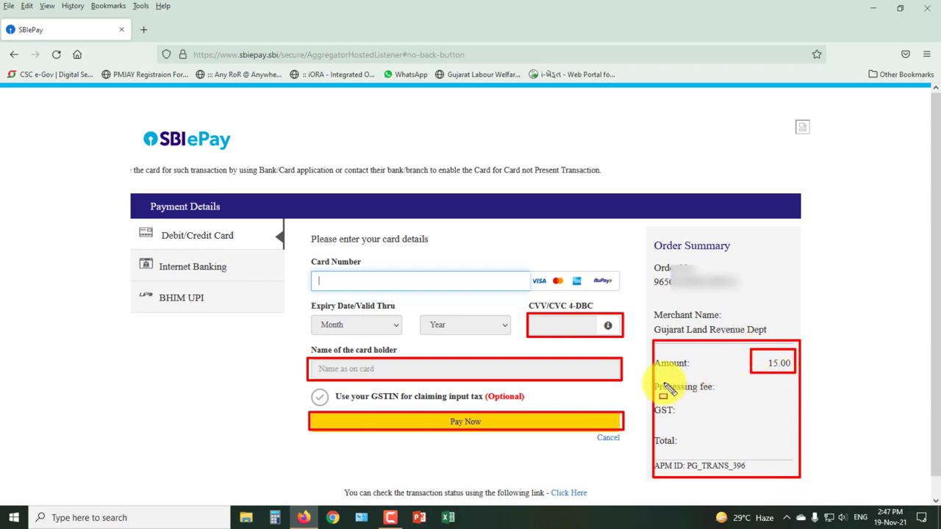
{"action": "left_click_drag", "start_coordinate": [648, 376], "coordinate": [792, 401]}
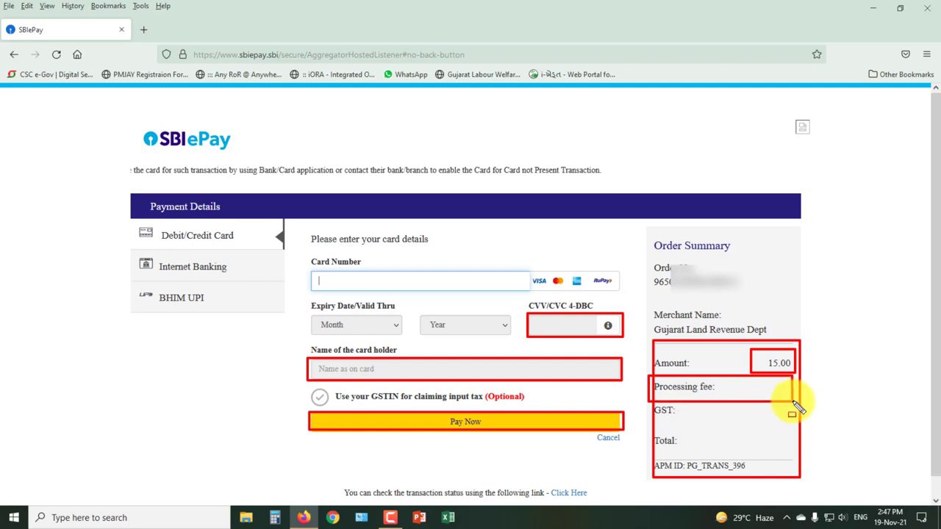
{"action": "left_click_drag", "start_coordinate": [651, 402], "coordinate": [804, 421]}
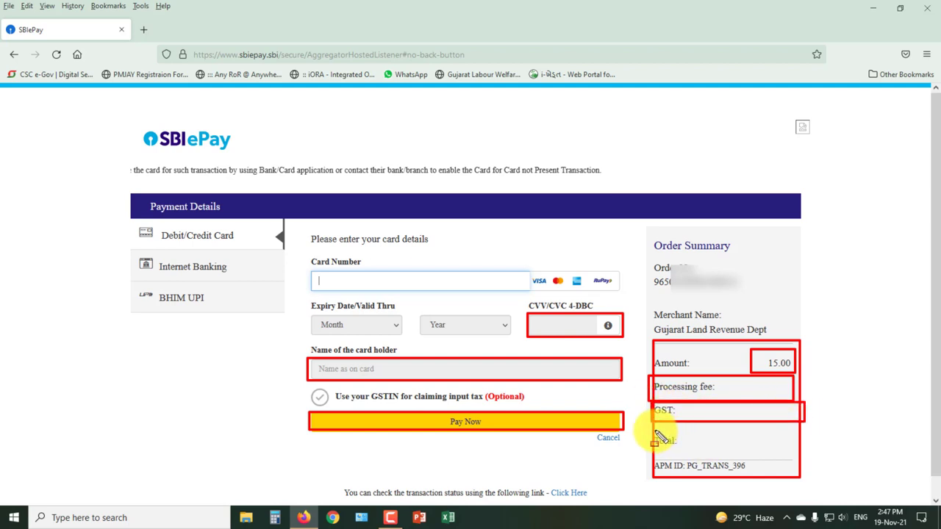
{"action": "mouse_move", "coordinate": [654, 431]}
{"action": "left_mouse_down"}
{"action": "mouse_move", "coordinate": [801, 475]}
{"action": "mouse_move", "coordinate": [794, 459]}
{"action": "mouse_move", "coordinate": [803, 458]}
{"action": "left_mouse_up"}
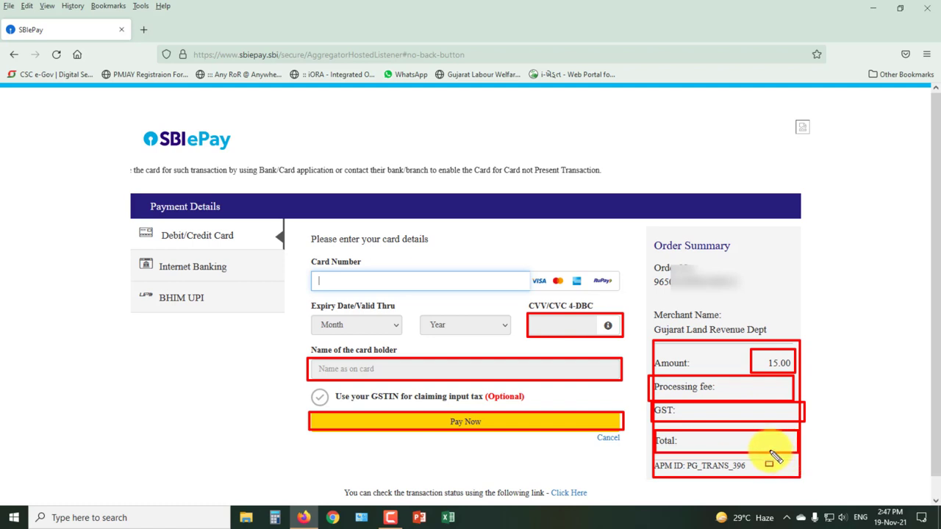
{"action": "key", "text": "Escape"}
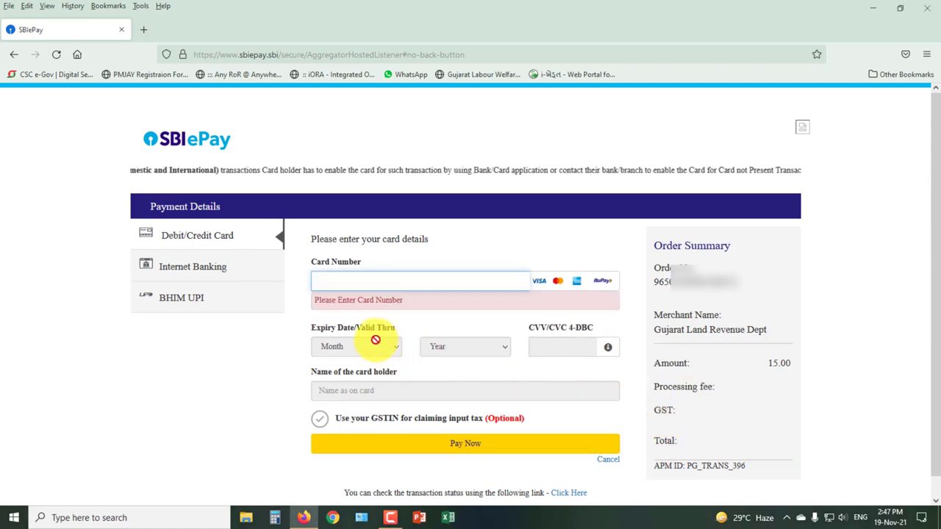
Fill in the card details and pay 15.00 INR with Pay Now
{"action": "left_click", "coordinate": [450, 447]}
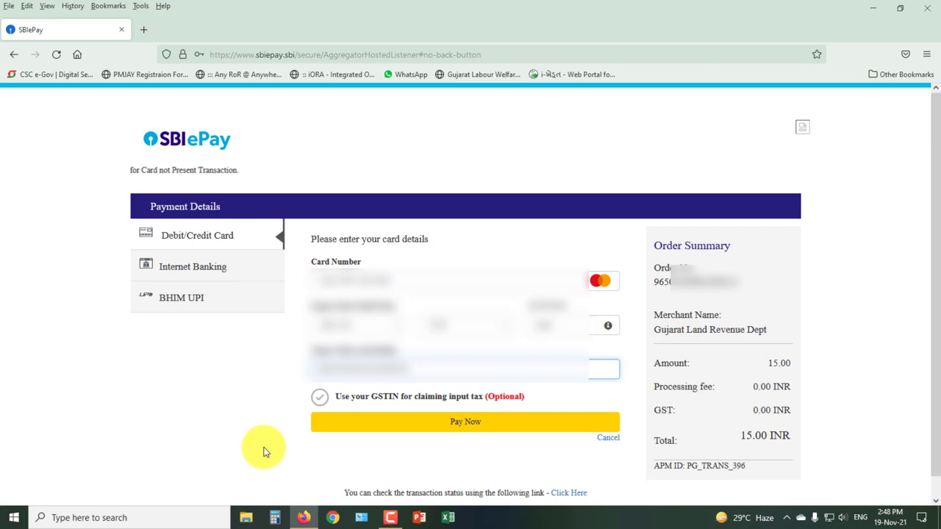
{"action": "mouse_move", "coordinate": [301, 409]}
{"action": "left_mouse_down"}
{"action": "mouse_move", "coordinate": [372, 425]}
{"action": "mouse_move", "coordinate": [621, 437]}
{"action": "left_mouse_up"}
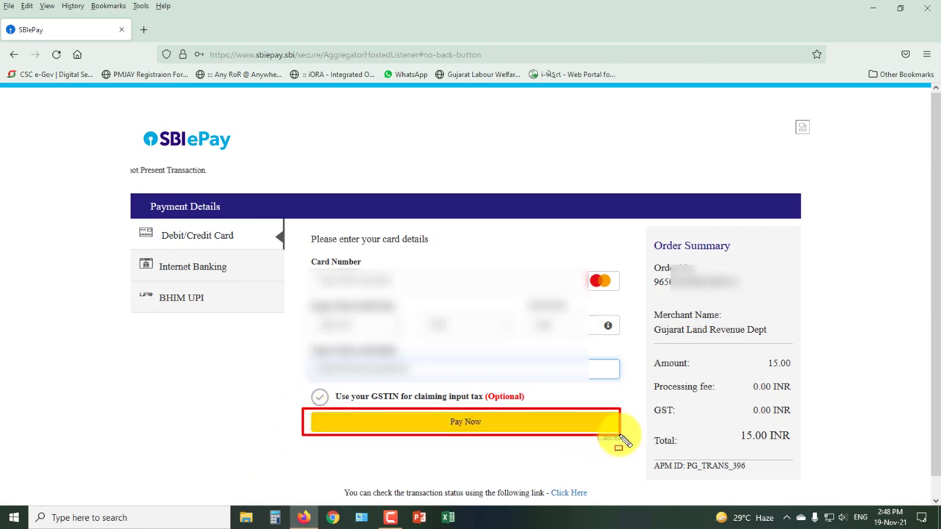
{"action": "left_click", "coordinate": [619, 432]}
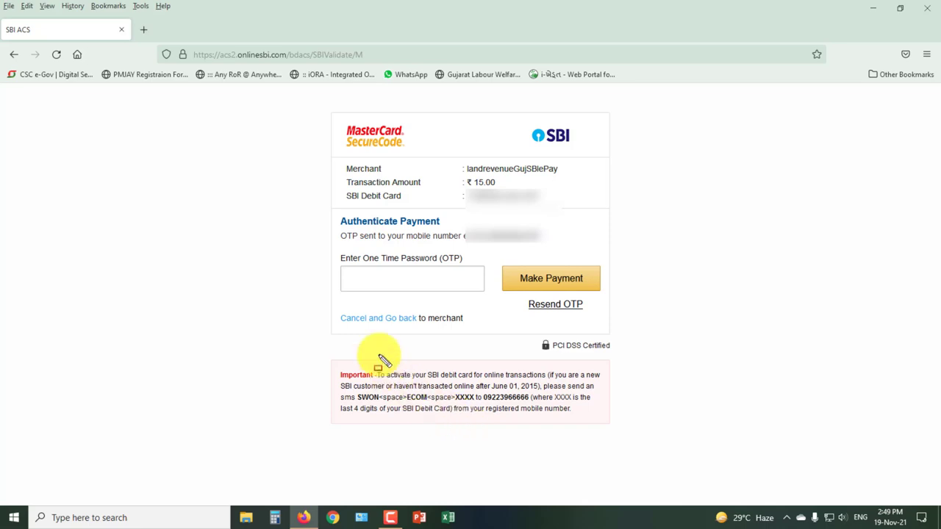
Enter the one-time password and confirm the ₹15.00 SBI payment
{"action": "mouse_move", "coordinate": [339, 267]}
{"action": "left_mouse_down"}
{"action": "mouse_move", "coordinate": [488, 291]}
{"action": "mouse_move", "coordinate": [601, 283]}
{"action": "mouse_move", "coordinate": [605, 294]}
{"action": "left_mouse_up"}
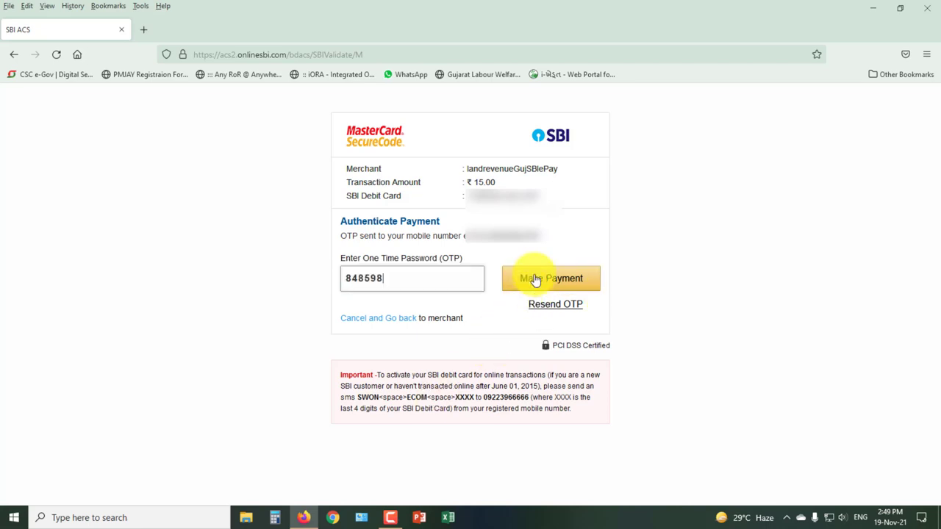
{"action": "left_click", "coordinate": [541, 283]}
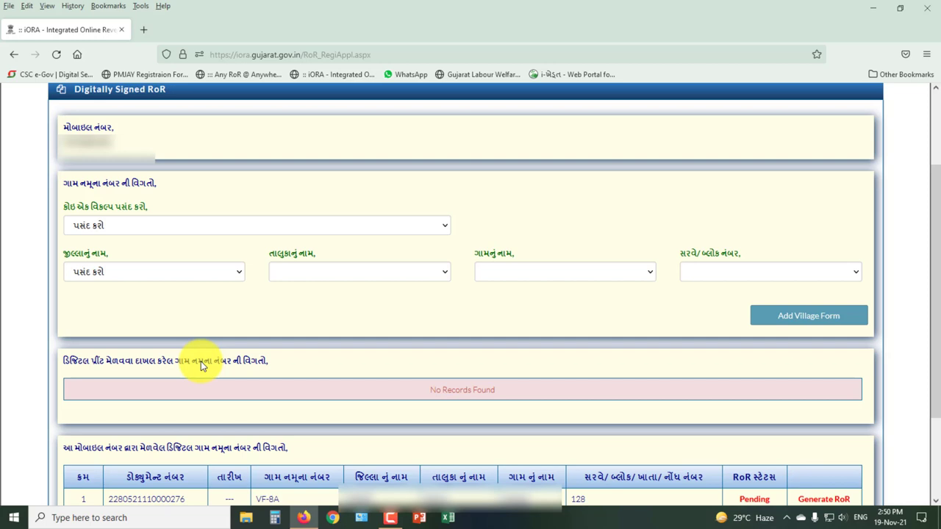
Generate the signed RoR for row 1 (VF-8A) in the records table
{"action": "scroll", "coordinate": [935, 248], "scroll_direction": "down", "scroll_amount": 3}
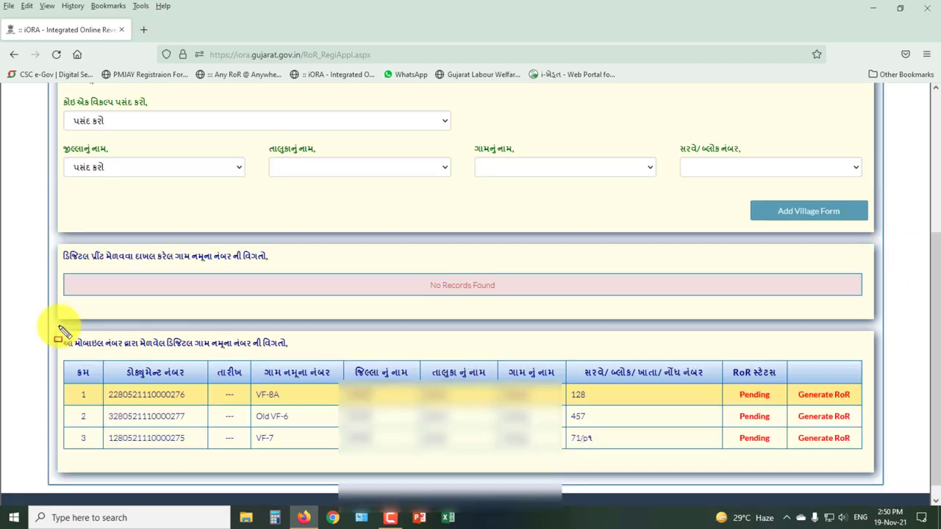
{"action": "mouse_move", "coordinate": [60, 329]}
{"action": "left_mouse_down"}
{"action": "mouse_move", "coordinate": [417, 420]}
{"action": "mouse_move", "coordinate": [809, 440]}
{"action": "mouse_move", "coordinate": [885, 452]}
{"action": "mouse_move", "coordinate": [875, 465]}
{"action": "left_mouse_up"}
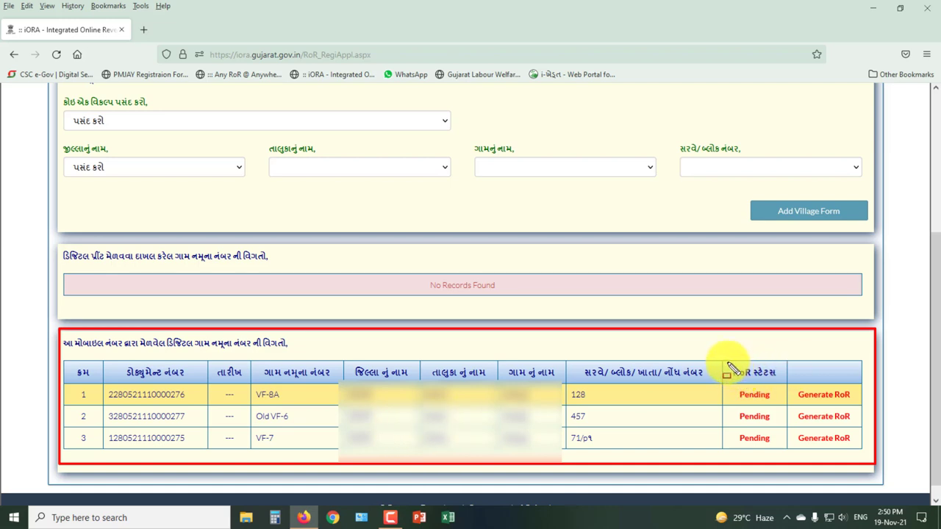
{"action": "left_click_drag", "start_coordinate": [725, 361], "coordinate": [791, 445]}
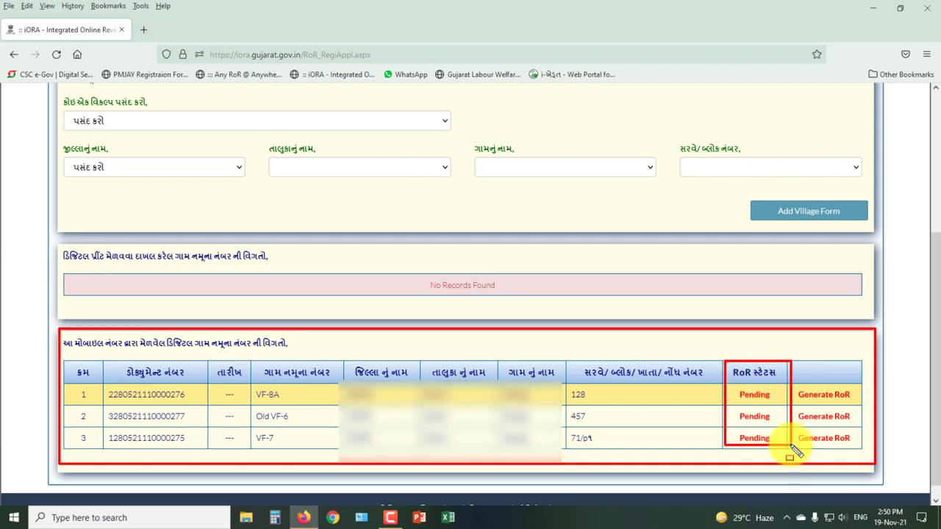
{"action": "mouse_move", "coordinate": [786, 361]}
{"action": "left_mouse_down"}
{"action": "mouse_move", "coordinate": [842, 437]}
{"action": "mouse_move", "coordinate": [866, 448]}
{"action": "left_mouse_up"}
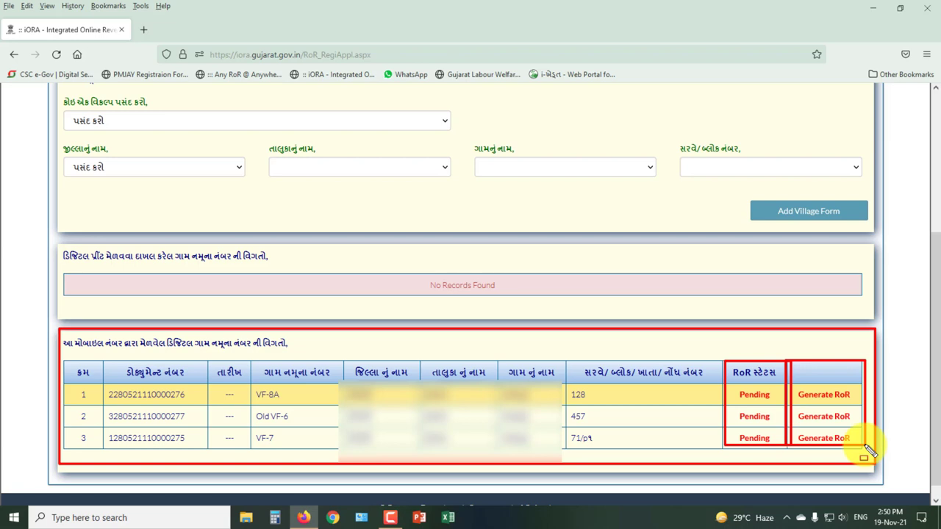
{"action": "left_click", "coordinate": [816, 396]}
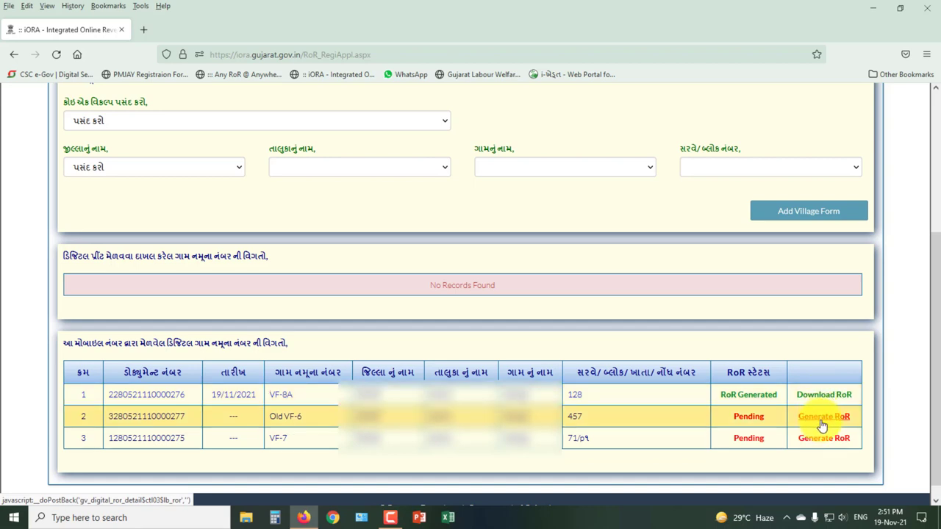
Generate the Old VF-6 and VF-7 RoRs, then download the VF-8A RoR PDF
{"action": "left_click", "coordinate": [839, 425]}
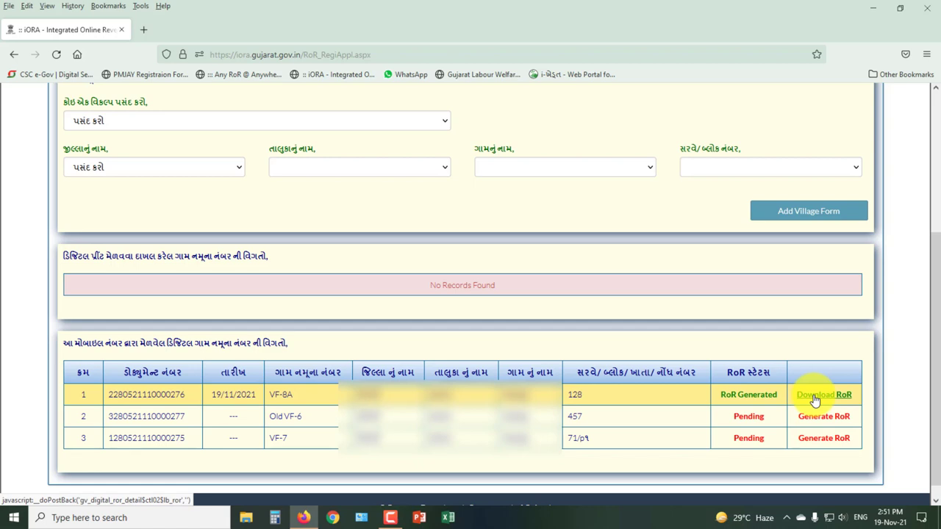
{"action": "left_click", "coordinate": [816, 416]}
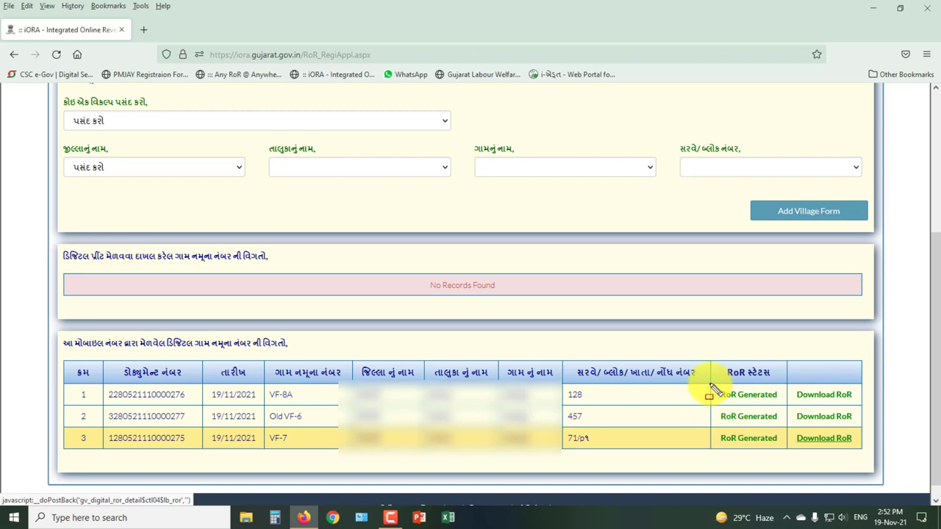
{"action": "mouse_move", "coordinate": [710, 384]}
{"action": "left_mouse_down"}
{"action": "mouse_move", "coordinate": [735, 437]}
{"action": "mouse_move", "coordinate": [783, 452]}
{"action": "left_mouse_up"}
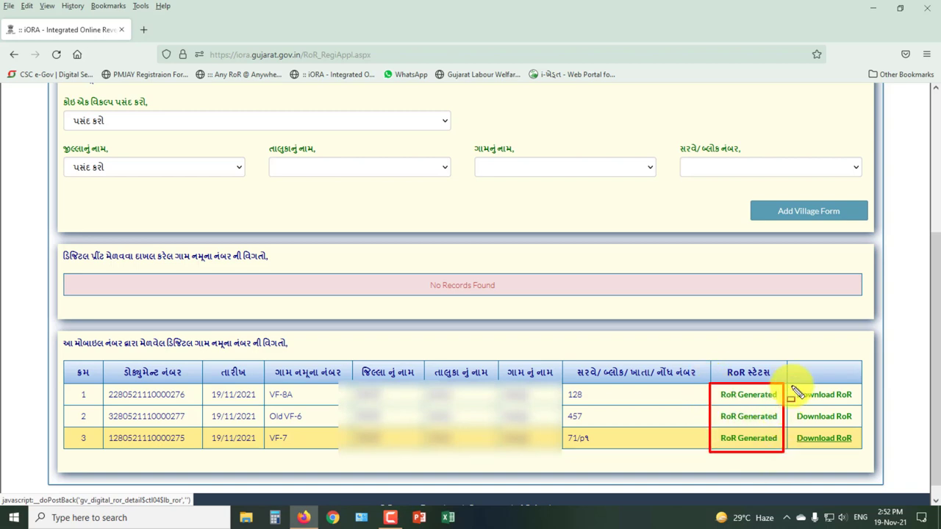
{"action": "mouse_move", "coordinate": [791, 383]}
{"action": "left_mouse_down"}
{"action": "mouse_move", "coordinate": [864, 429]}
{"action": "mouse_move", "coordinate": [861, 452]}
{"action": "left_mouse_up"}
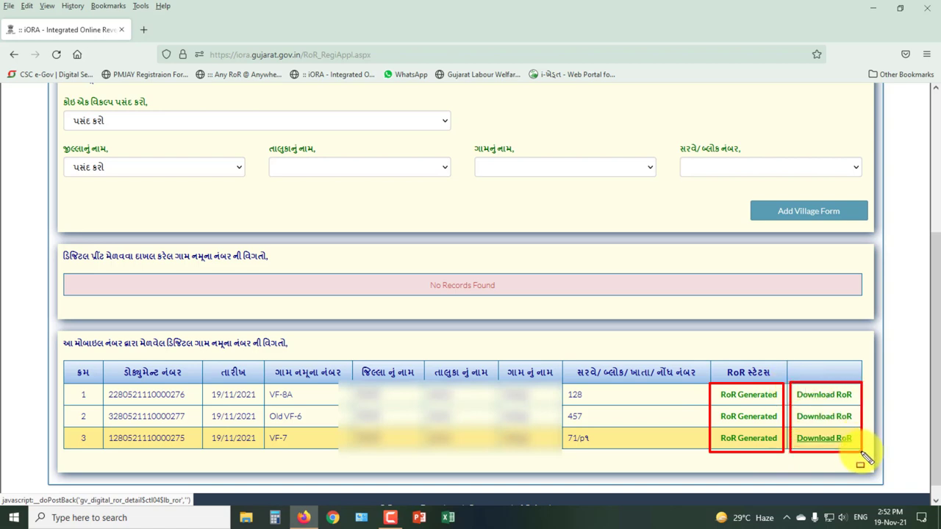
{"action": "key", "text": "Escape"}
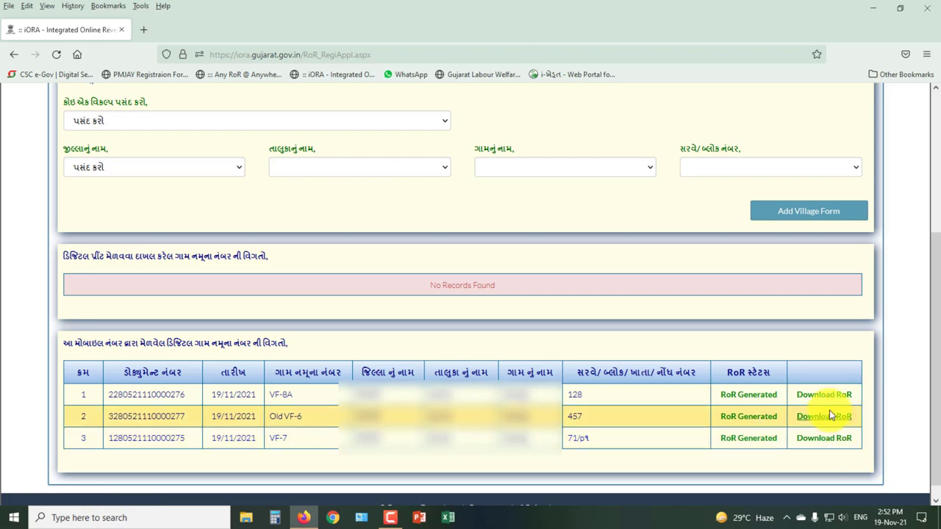
{"action": "left_click", "coordinate": [818, 397]}
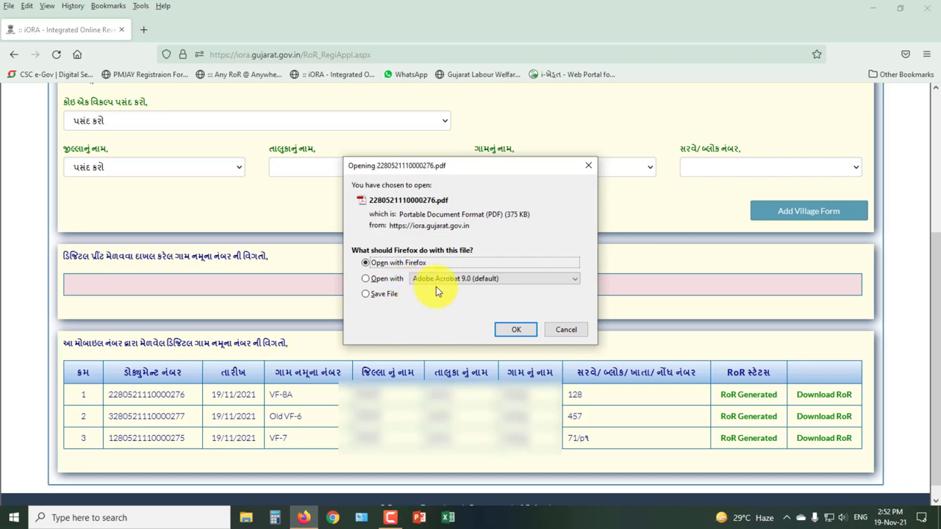
Save both the VF-8A and Old VF-6 RoR PDFs to disk with Save File
{"action": "left_click", "coordinate": [376, 296]}
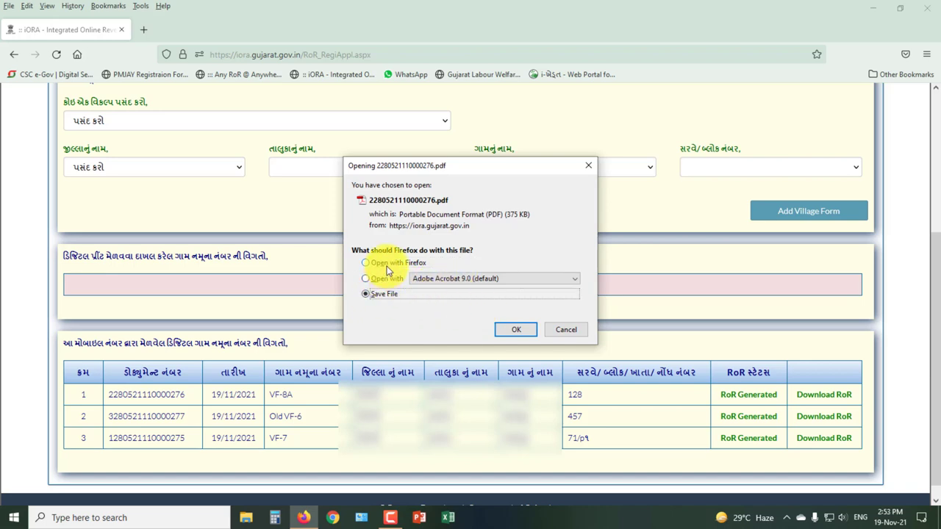
{"action": "left_click", "coordinate": [517, 330]}
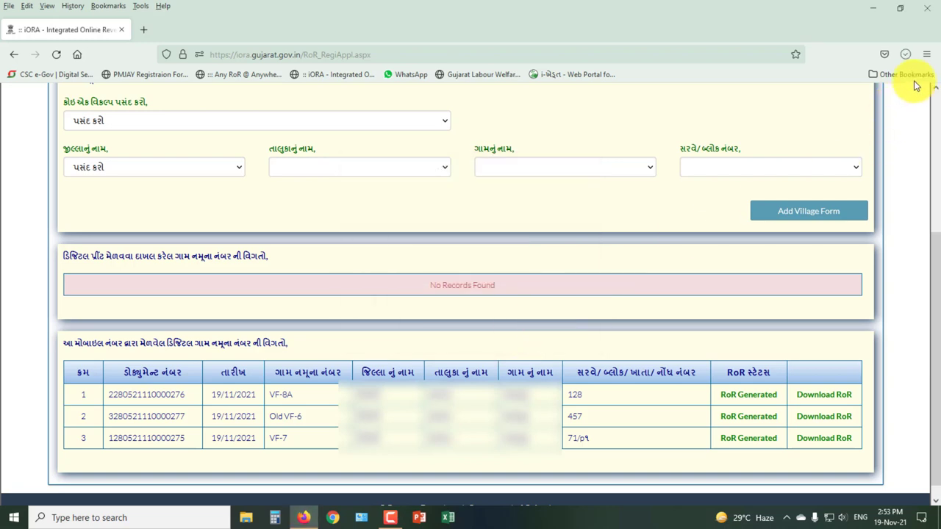
{"action": "left_click", "coordinate": [821, 418]}
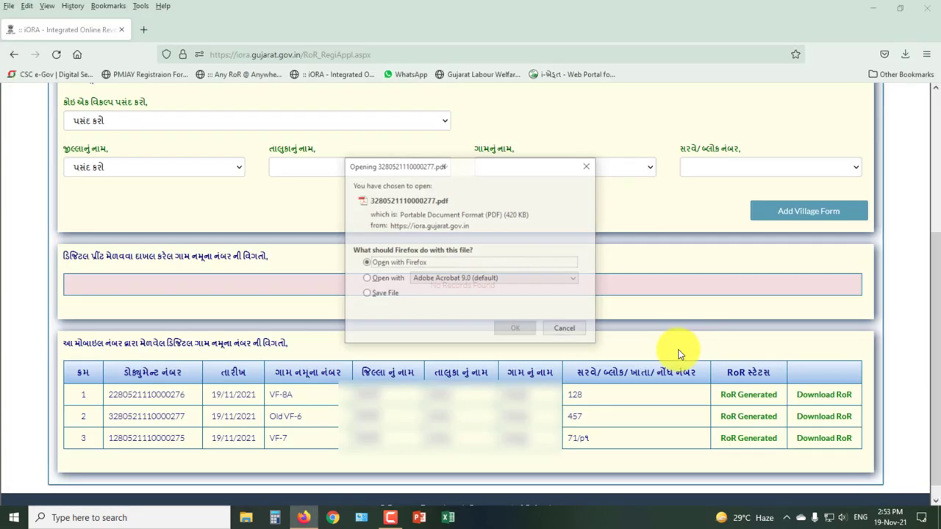
{"action": "left_click", "coordinate": [383, 295]}
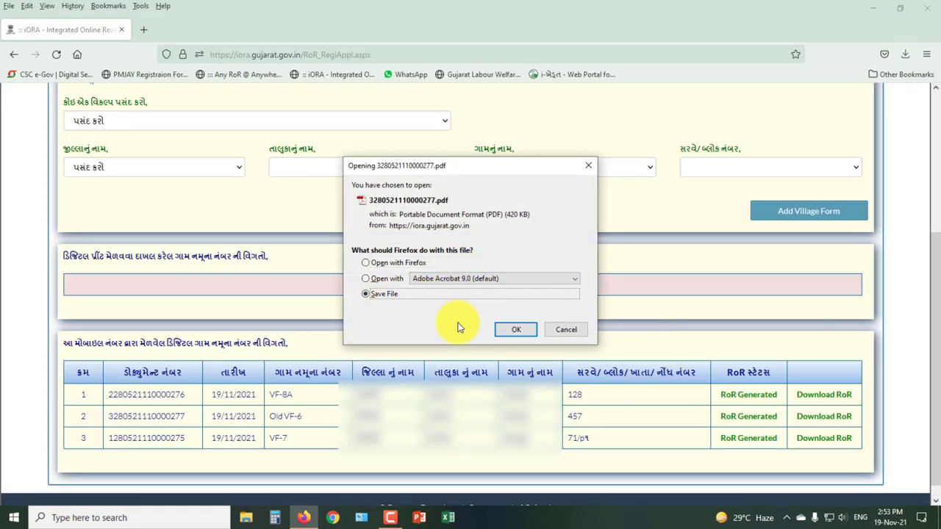
{"action": "left_click", "coordinate": [512, 330]}
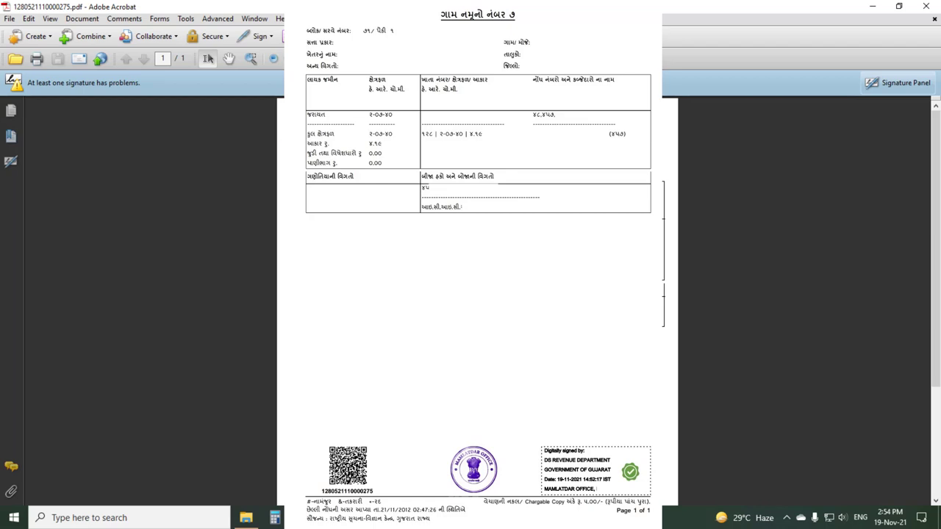
{"action": "left_click_drag", "start_coordinate": [276, 96], "coordinate": [676, 391]}
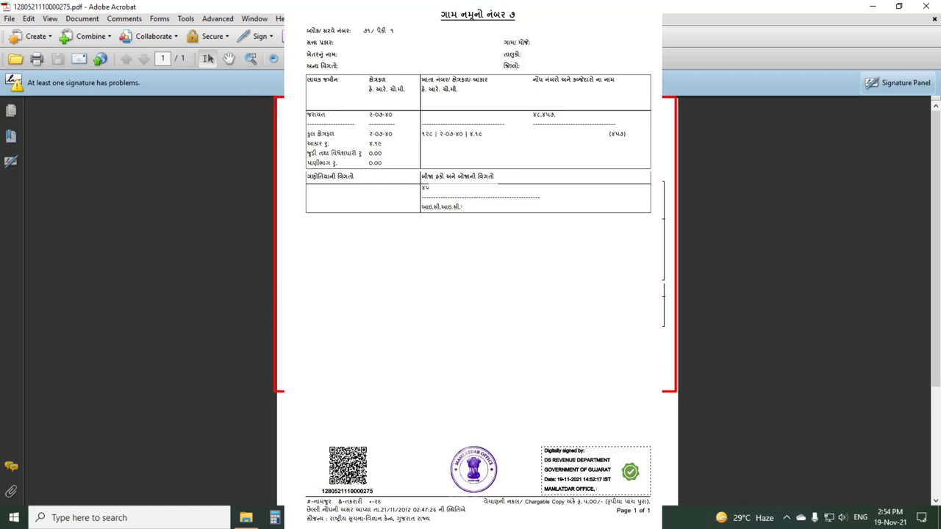
{"action": "scroll", "coordinate": [478, 294], "scroll_direction": "down", "scroll_amount": 5}
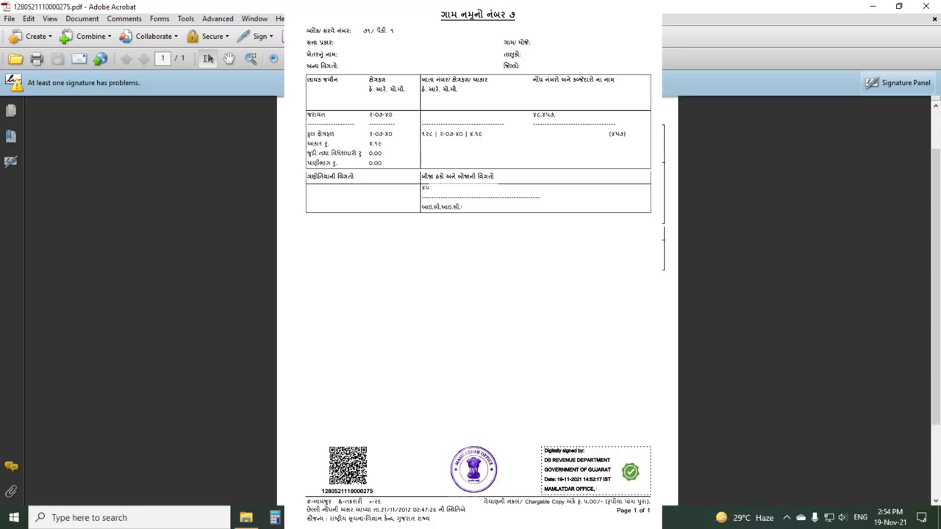
{"action": "scroll", "coordinate": [477, 294], "scroll_direction": "down", "scroll_amount": 3}
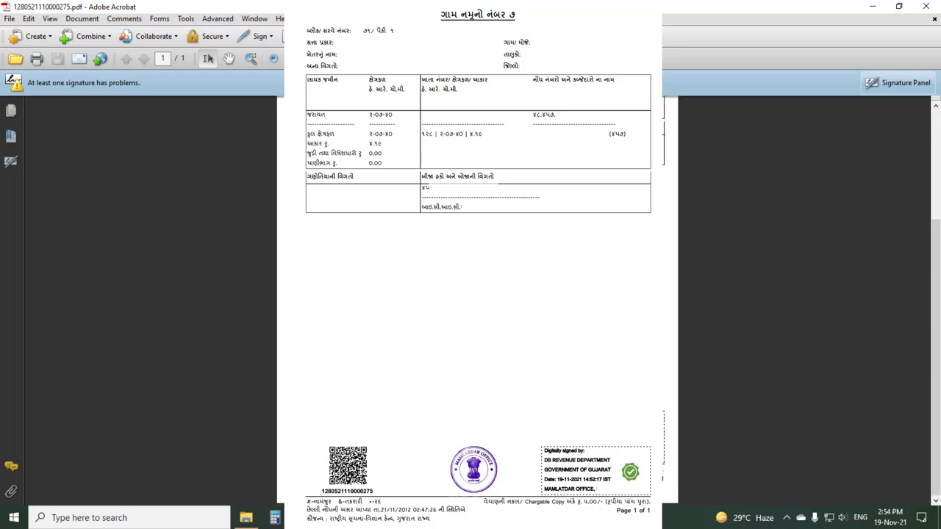